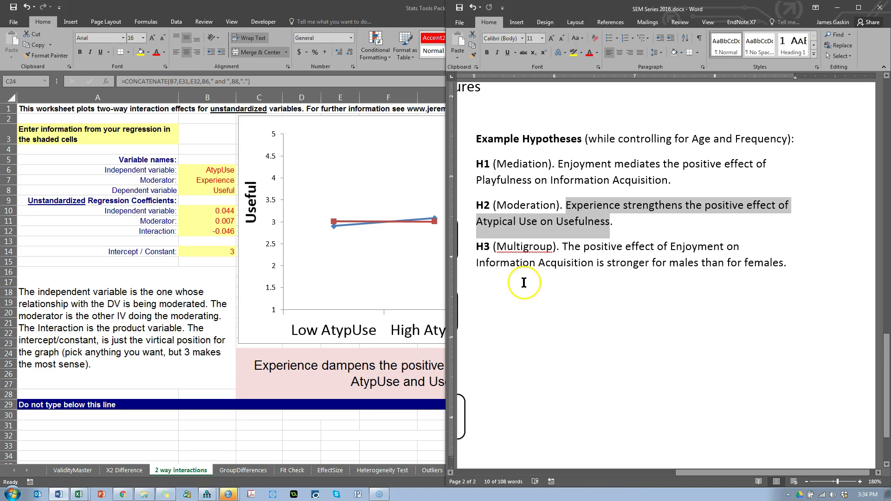
# Select 'Multigroup' in hypothesis H3, then switch to the Amos path model window.
pyautogui.doubleClick(523, 247)
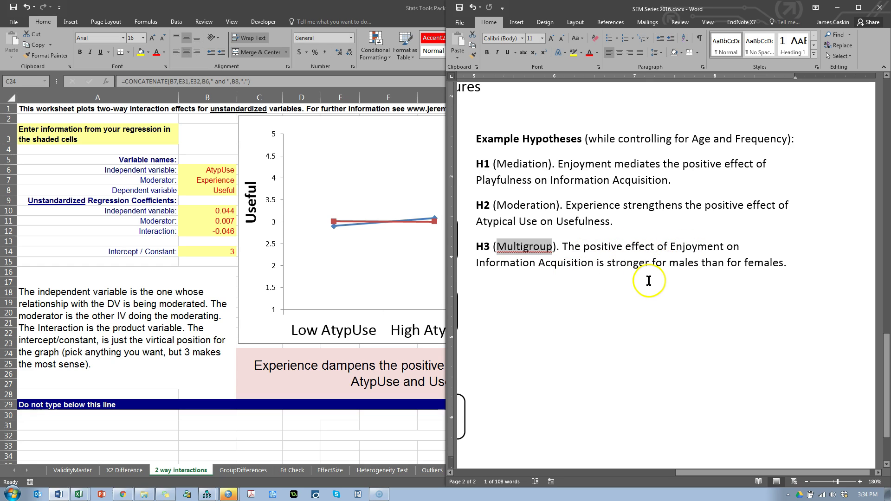
pyautogui.hotkey('alt', 'Tab')
pyautogui.hotkey('alt', 'Tab')
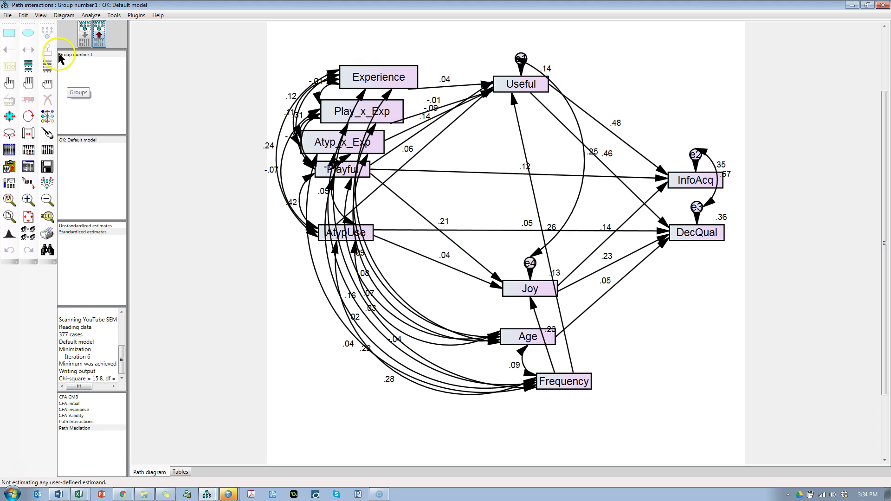
# Erase the Experience, Play_x_Exp and Atyp_x_Exp boxes and their leftover interaction paths.
pyautogui.click(46, 167)
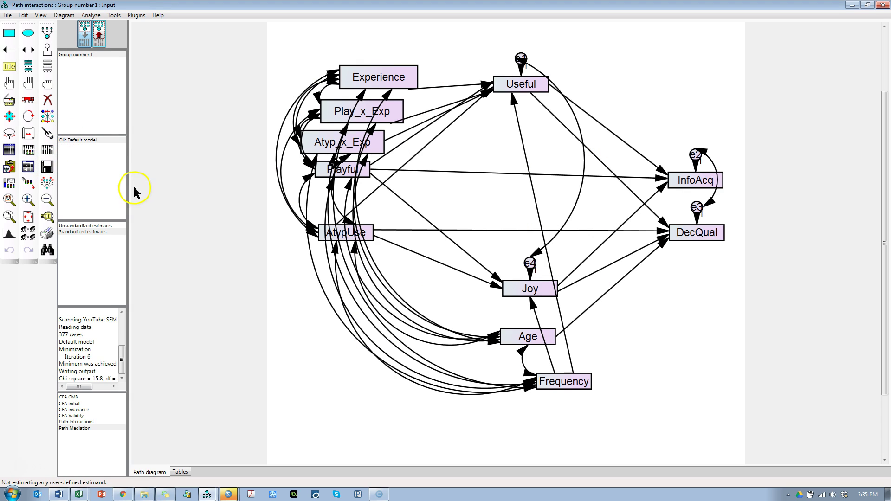
pyautogui.click(47, 99)
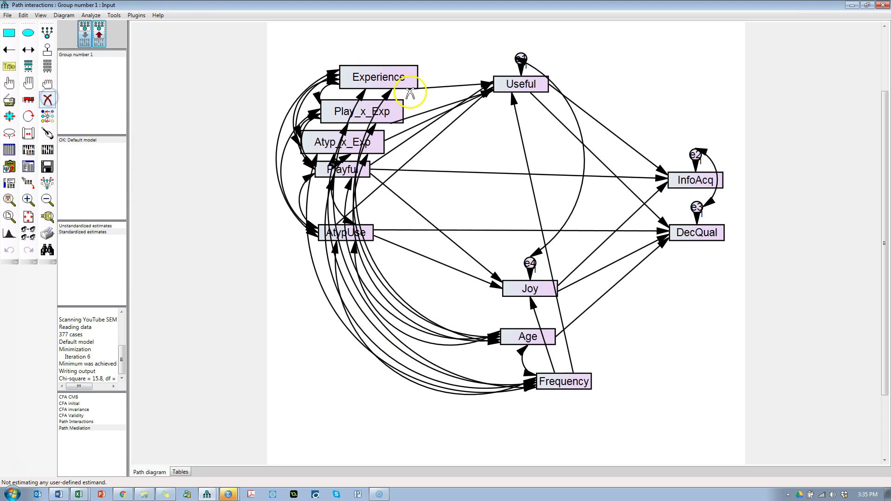
pyautogui.click(390, 78)
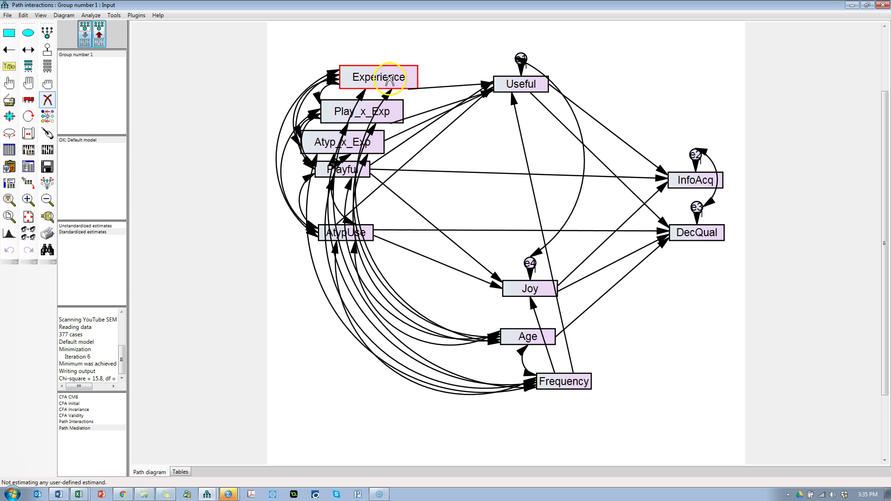
pyautogui.click(380, 77)
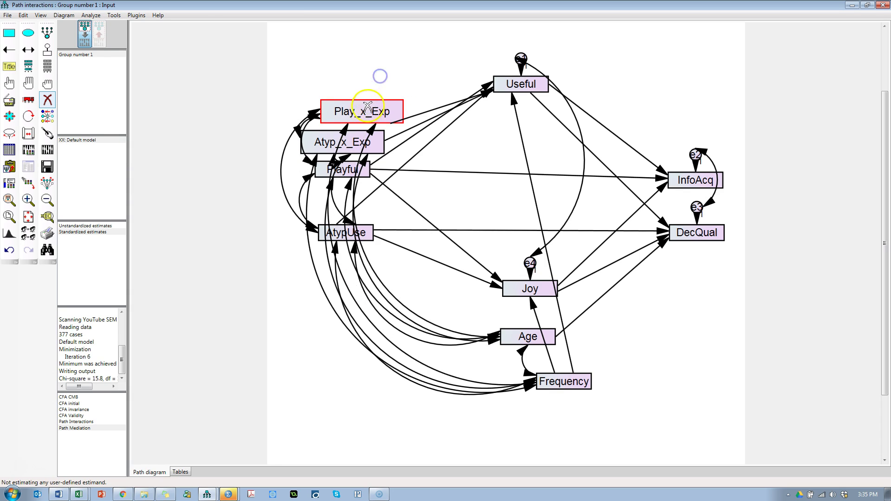
pyautogui.click(369, 110)
pyautogui.click(351, 138)
pyautogui.click(332, 299)
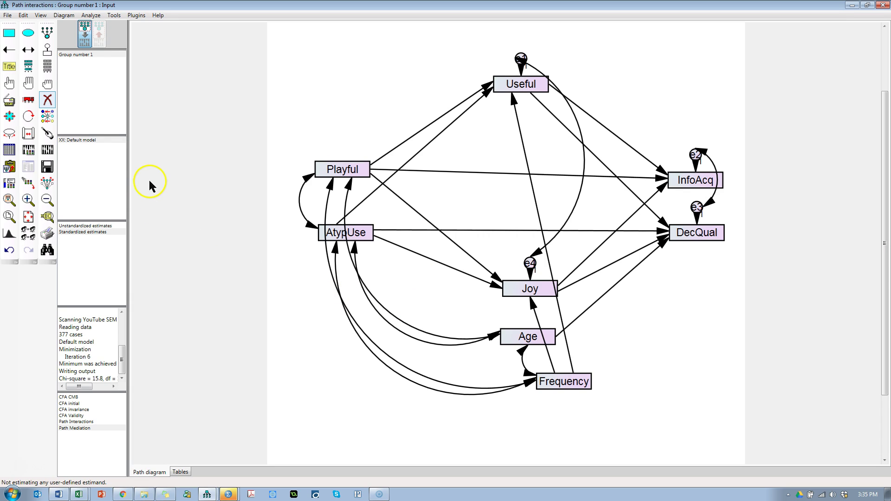
# Save the model under the new name 'Path Multigroup'.
pyautogui.click(8, 15)
pyautogui.click(28, 92)
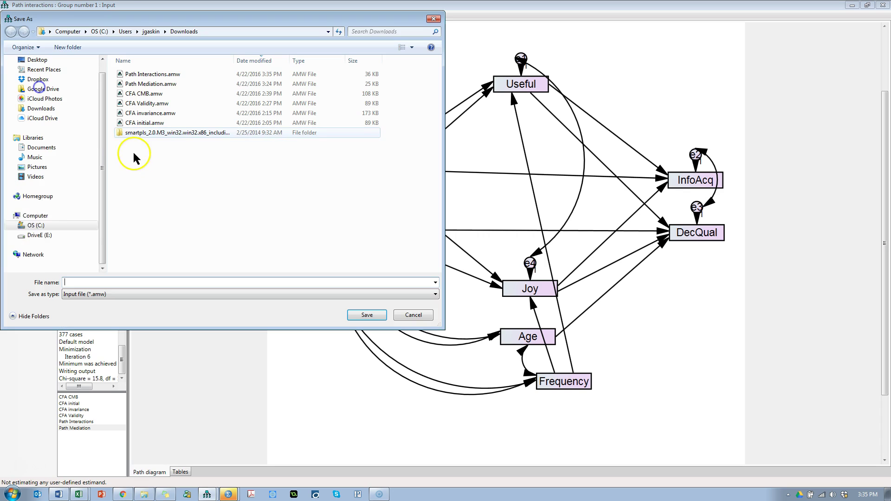
pyautogui.write('Path Multigroup')
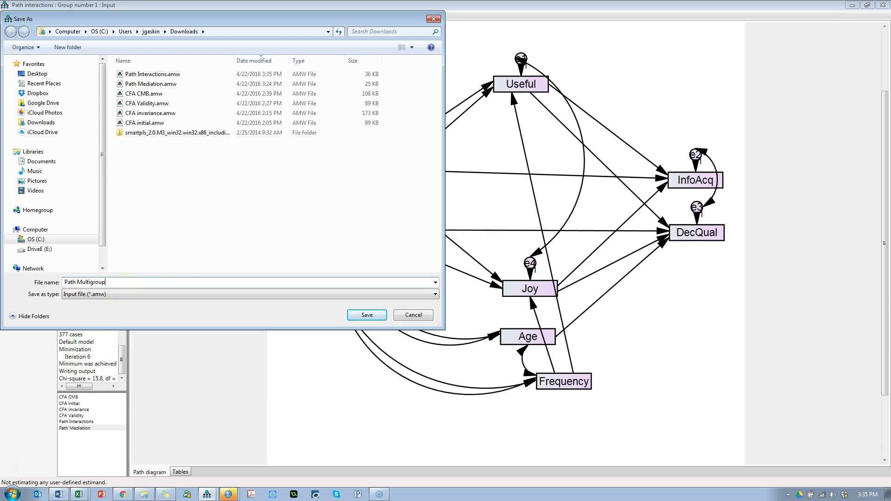
pyautogui.press('Return')
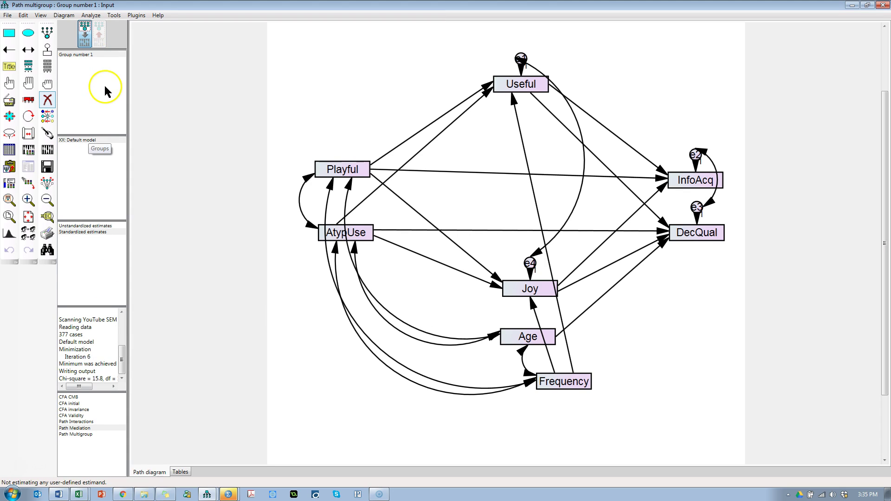
# Rename Group number 1 to Male and add a second group named Female.
pyautogui.doubleClick(74, 54)
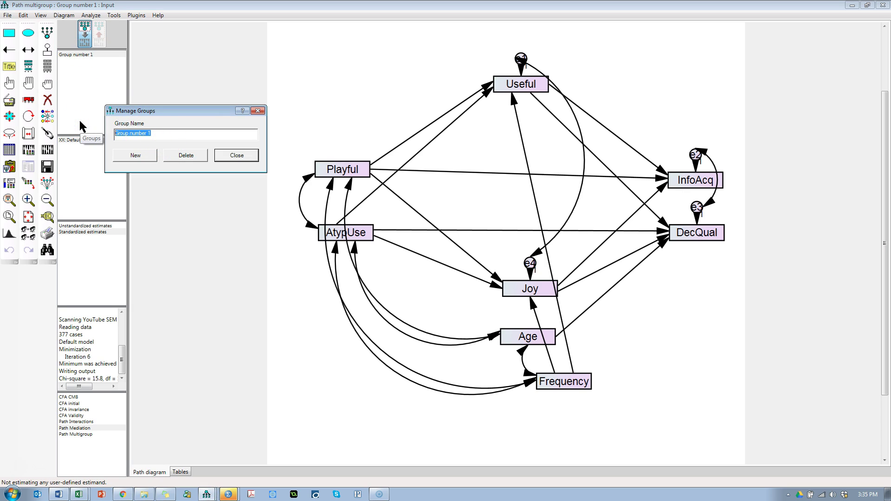
pyautogui.write('Male')
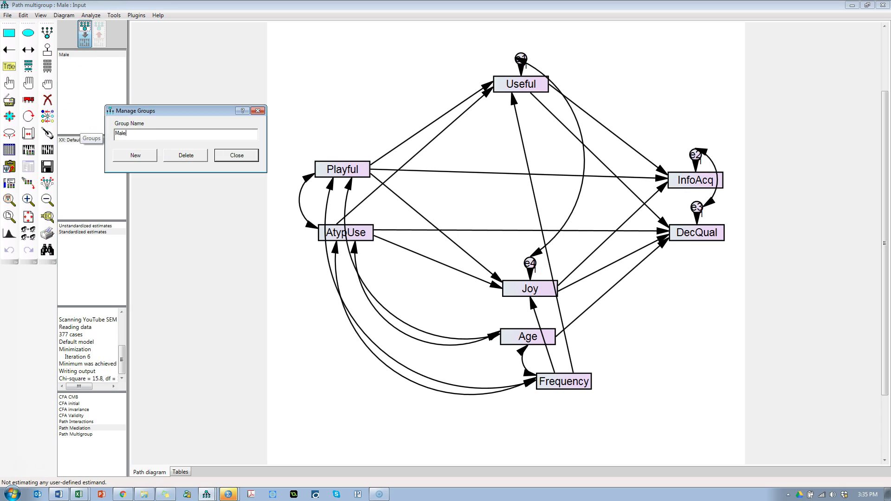
pyautogui.click(135, 155)
pyautogui.moveTo(155, 133); pyautogui.dragTo(101, 123)
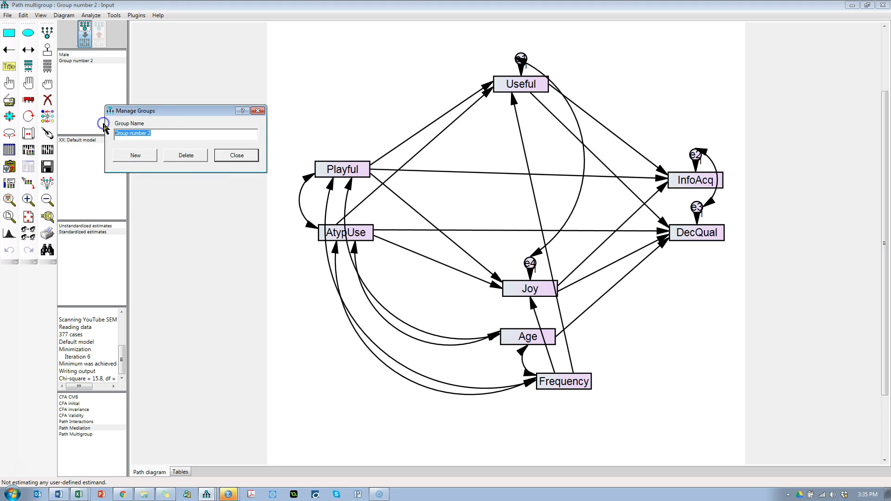
pyautogui.write('Female')
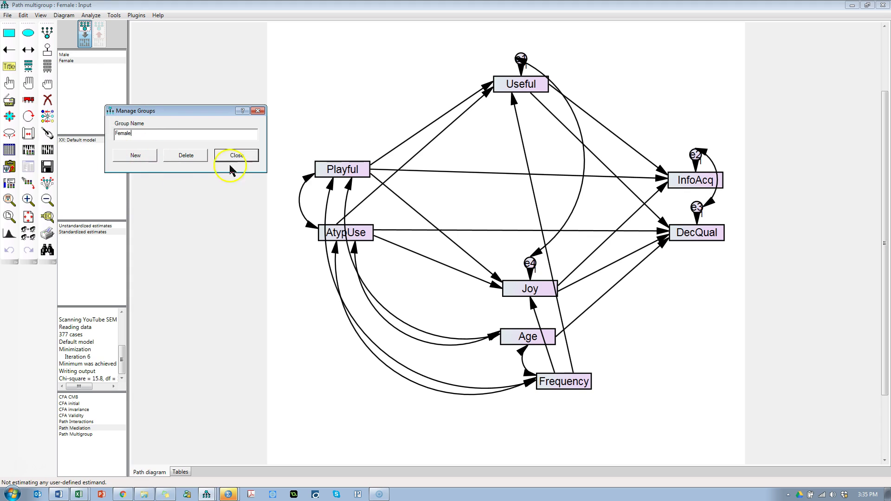
pyautogui.click(237, 155)
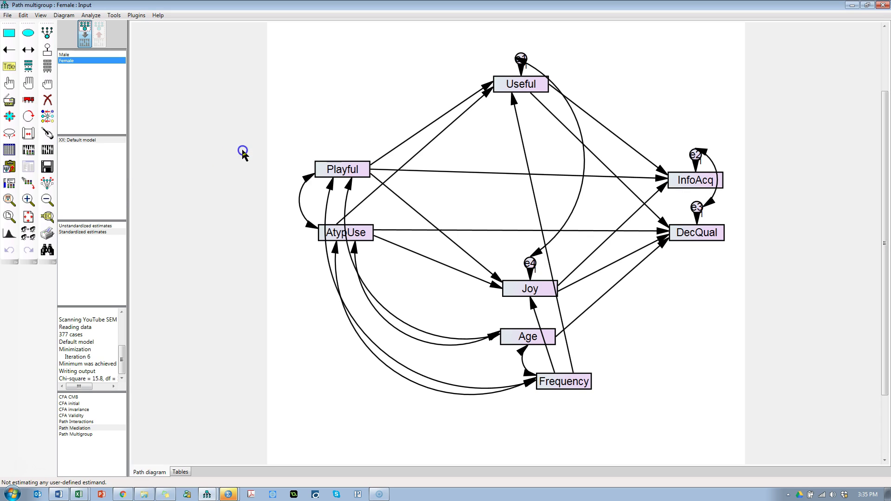
# In Data Files, assign the Cooks data file to the Female group.
pyautogui.click(9, 149)
pyautogui.click(400, 207)
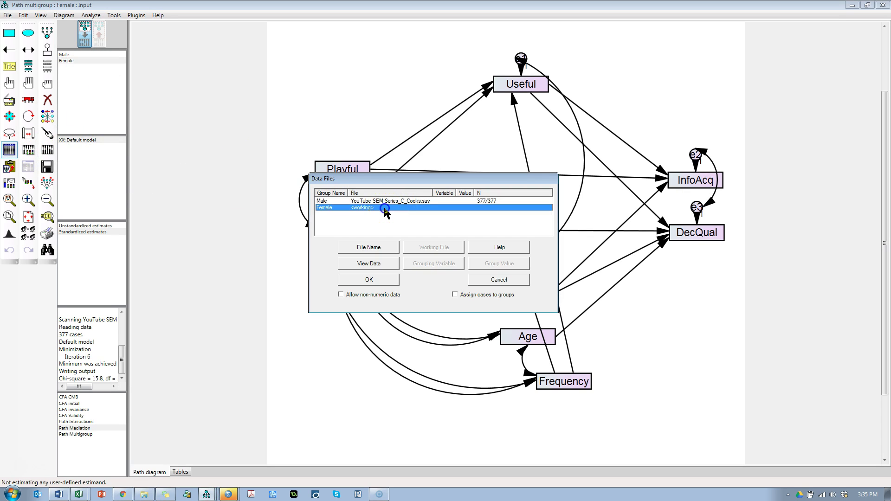
pyautogui.click(368, 247)
pyautogui.click(465, 231)
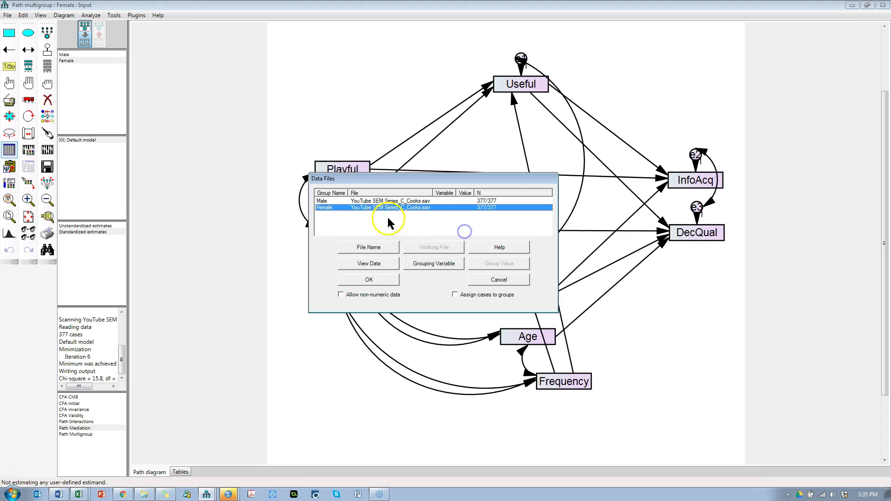
# Set the Male group's grouping variable to Gender with group value 1.
pyautogui.click(447, 263)
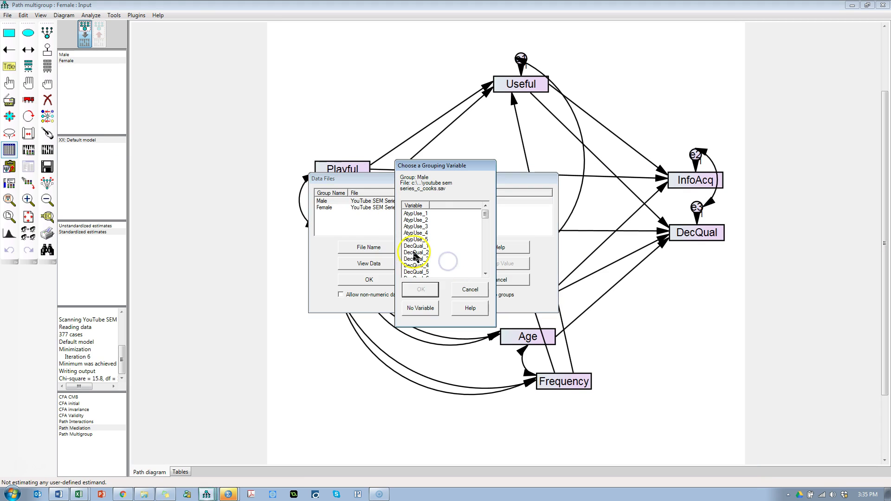
pyautogui.scroll(-3, 410, 253)
pyautogui.click(412, 272)
pyautogui.click(423, 281)
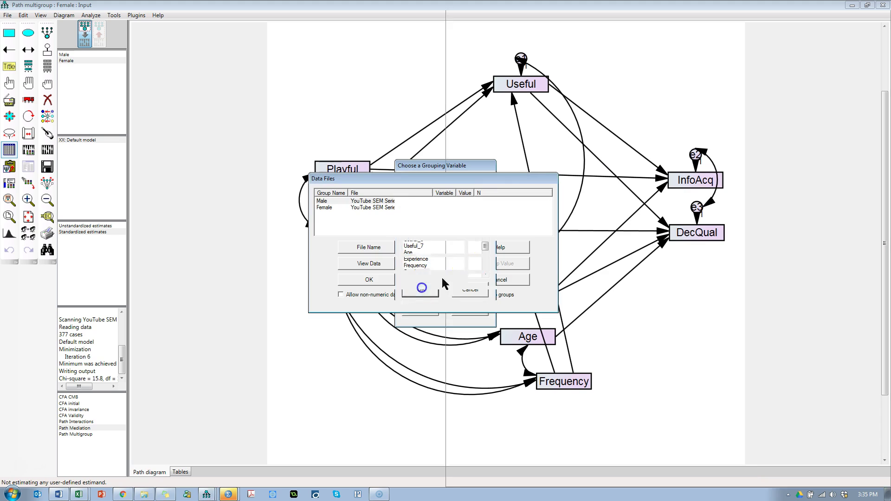
pyautogui.click(511, 264)
pyautogui.click(411, 223)
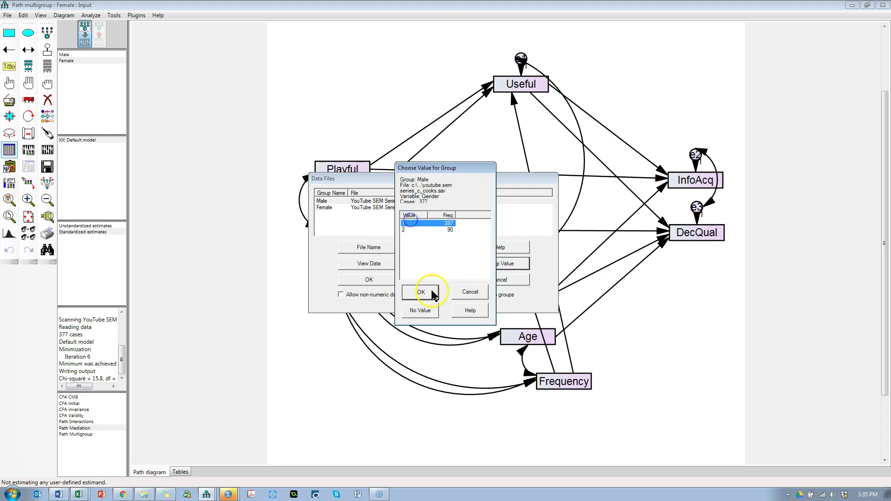
pyautogui.click(420, 292)
# Set the Female group's grouping variable to Gender with value 2, and apply.
pyautogui.click(369, 209)
pyautogui.click(447, 267)
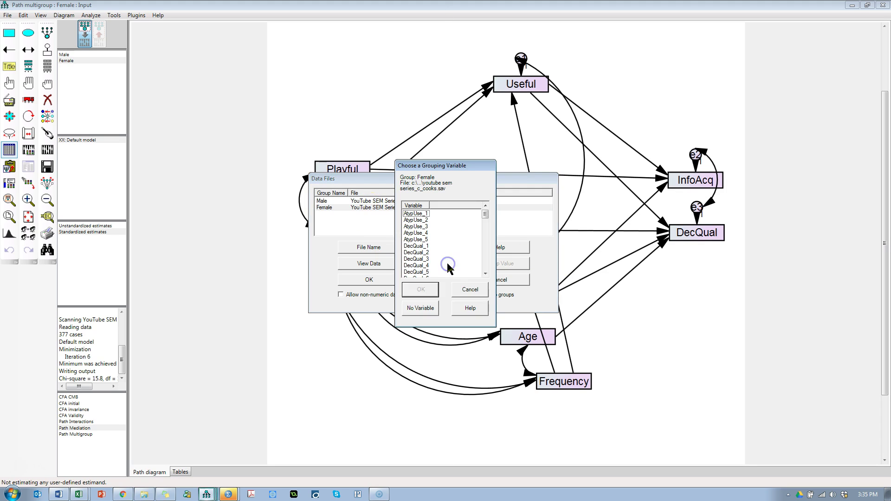
pyautogui.scroll(-3, 411, 260)
pyautogui.click(411, 277)
pyautogui.click(427, 283)
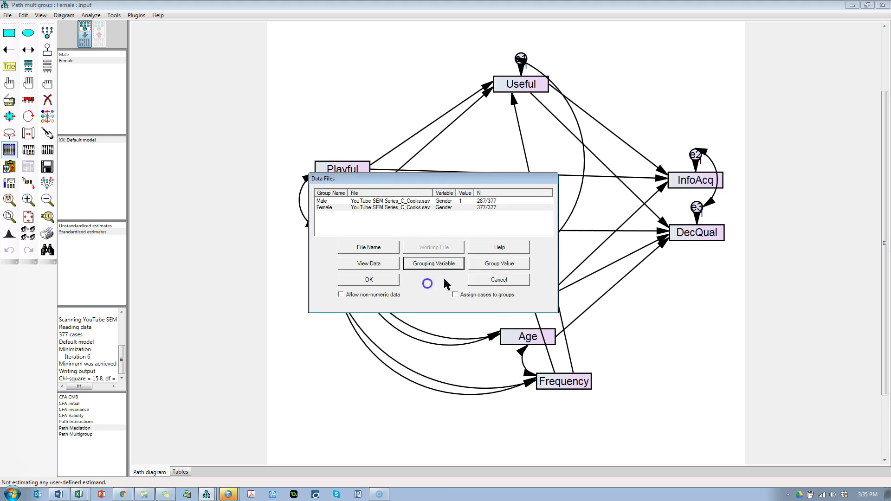
pyautogui.click(499, 263)
pyautogui.click(407, 229)
pyautogui.click(423, 293)
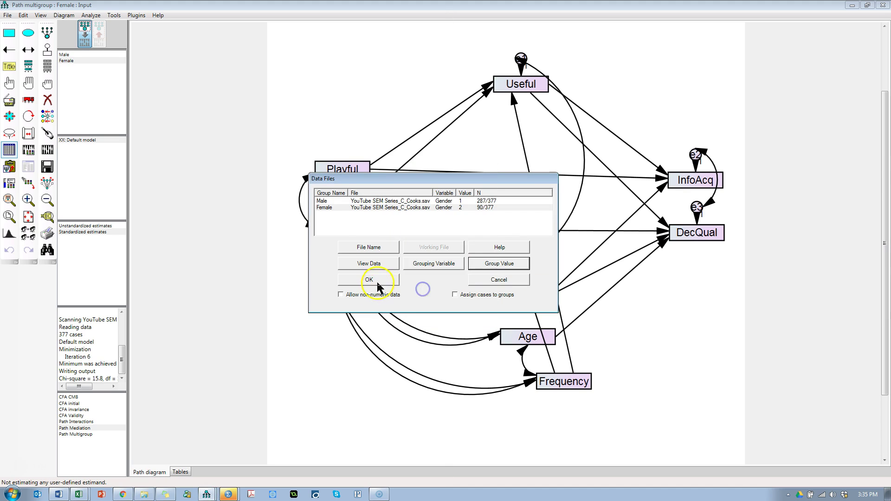
pyautogui.click(376, 281)
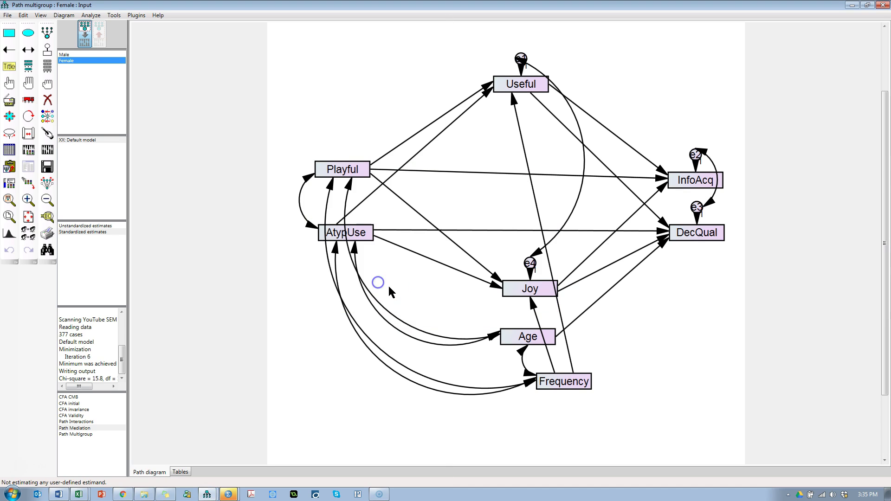
pyautogui.click(32, 242)
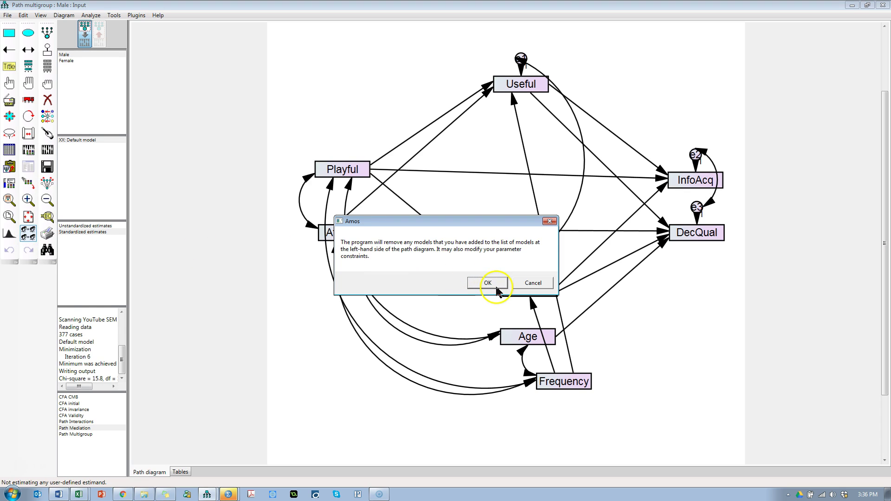
pyautogui.click(488, 284)
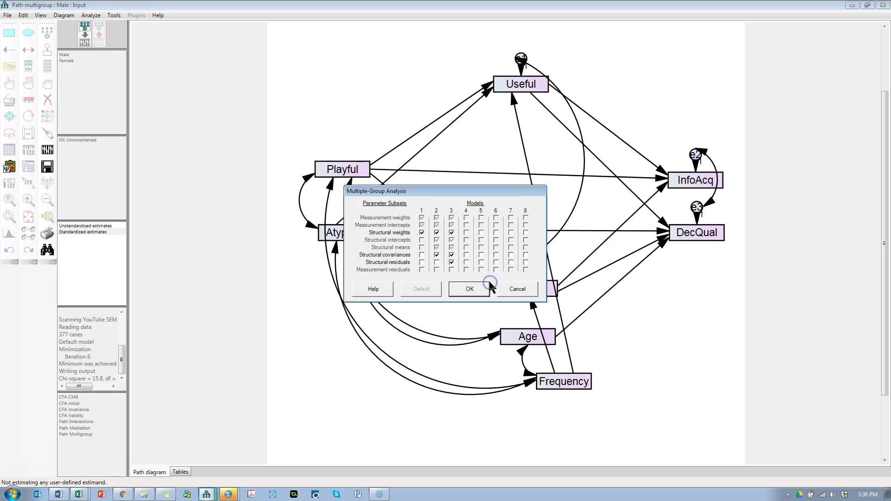
pyautogui.click(469, 290)
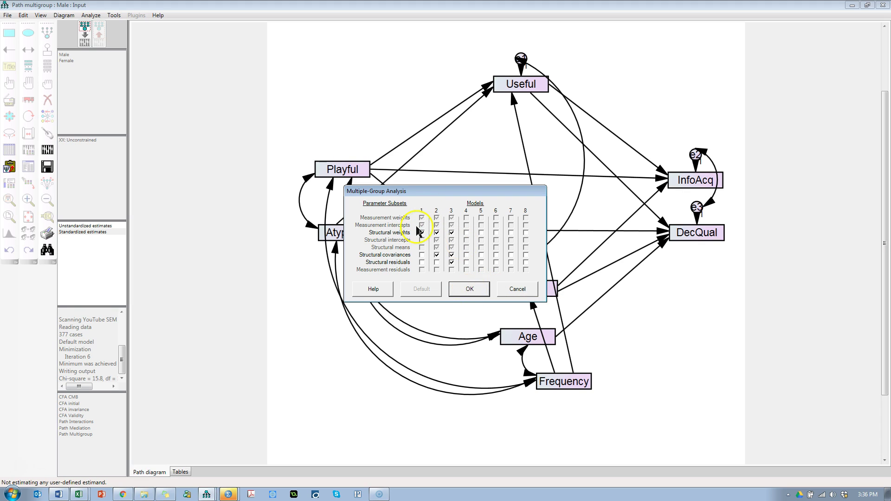
pyautogui.click(472, 291)
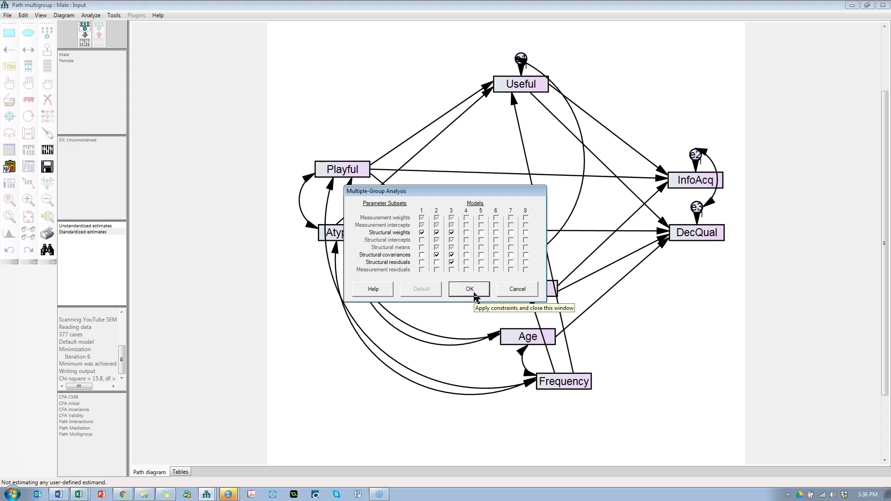
pyautogui.click(473, 293)
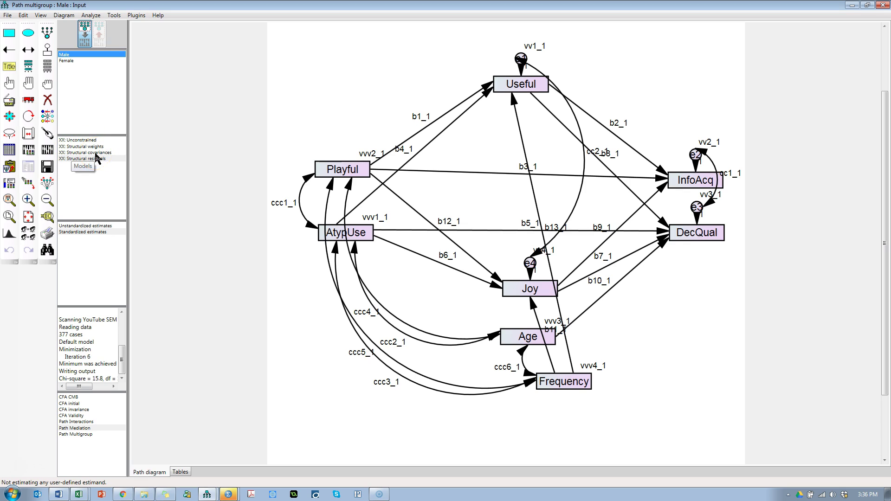
pyautogui.click(88, 139)
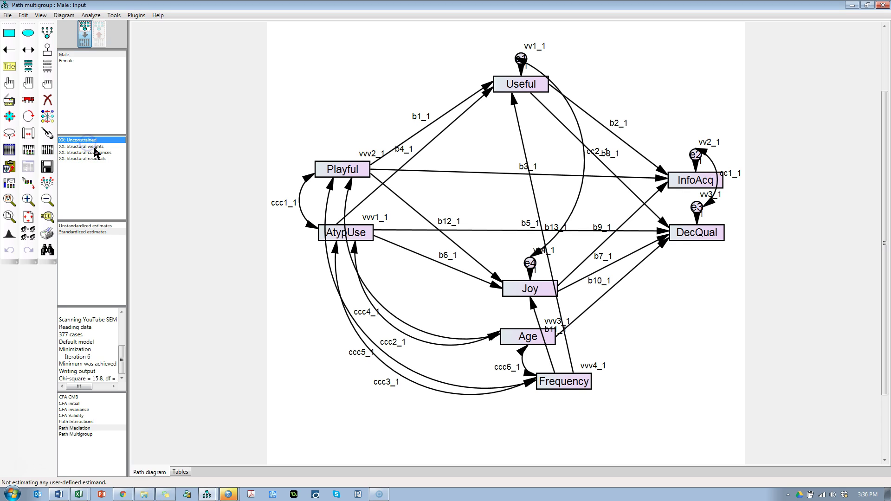
pyautogui.click(91, 146)
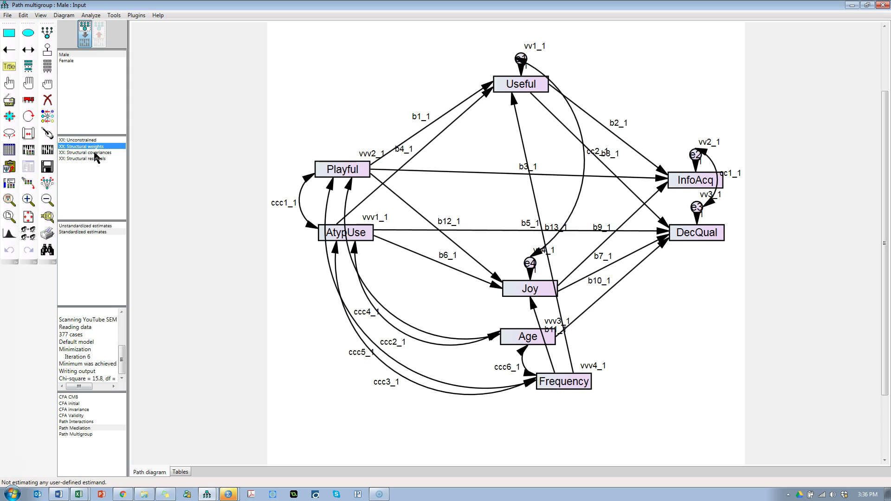
pyautogui.click(95, 153)
pyautogui.click(91, 158)
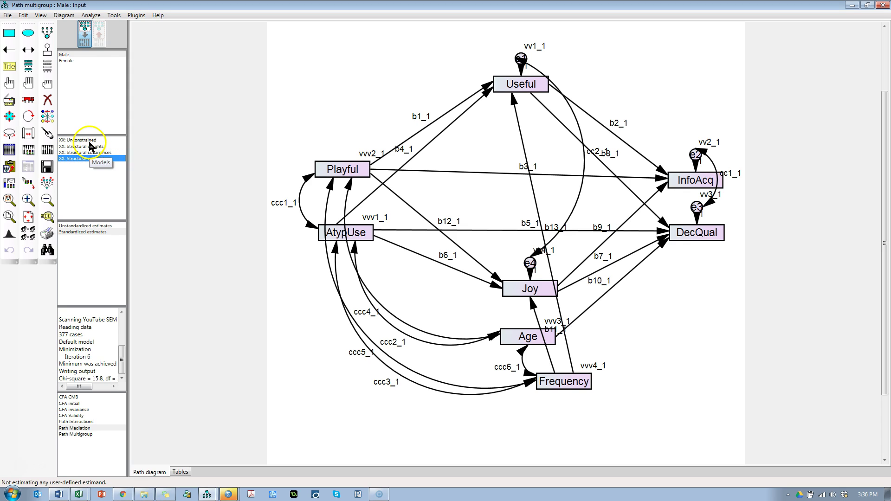
# Delete the Structural covariances and Structural residuals models in Manage Models.
pyautogui.doubleClick(89, 152)
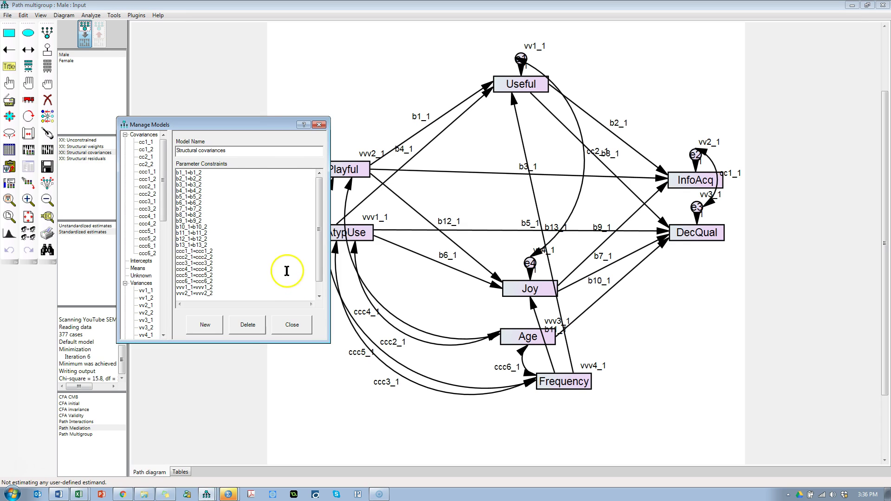
pyautogui.moveTo(193, 172); pyautogui.dragTo(220, 295)
pyautogui.click(225, 269)
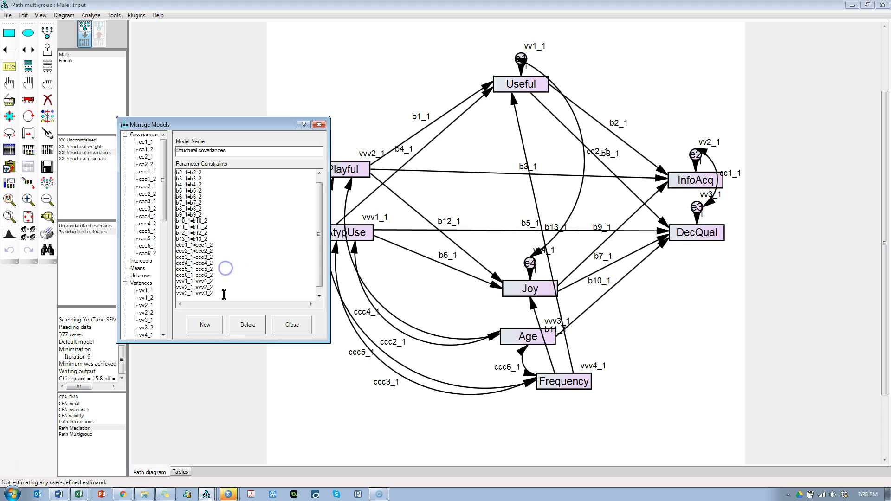
pyautogui.click(247, 326)
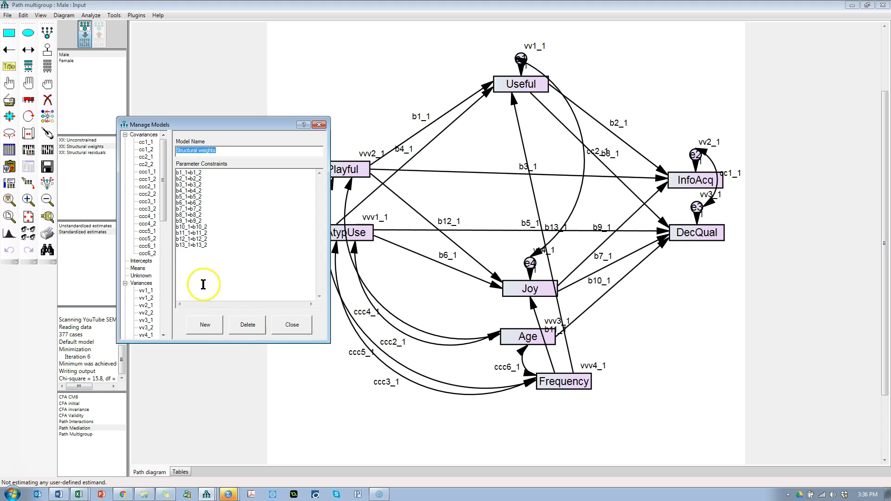
pyautogui.click(80, 154)
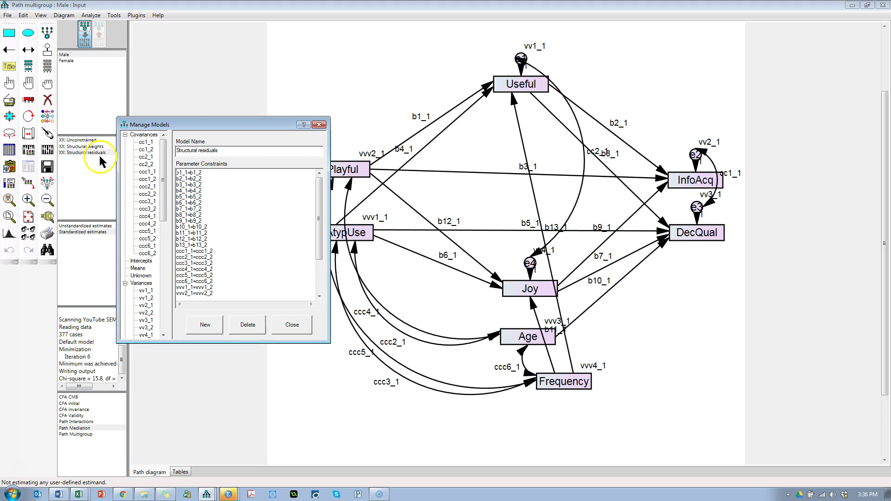
pyautogui.click(248, 324)
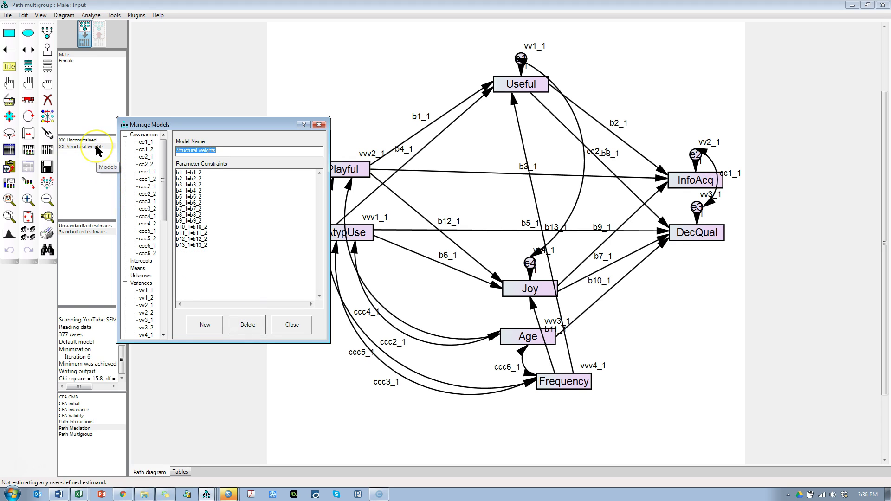
pyautogui.click(291, 325)
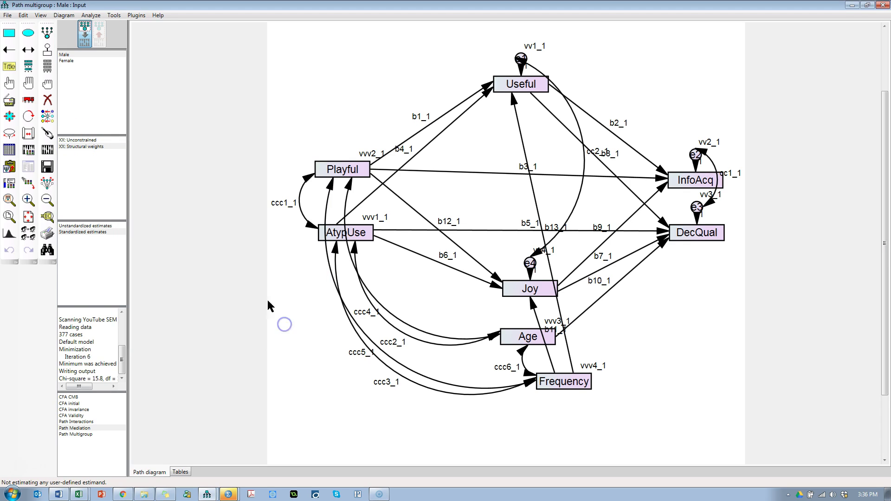
# Reopen Structural weights and highlight its first constraint b1_1=b1_2.
pyautogui.doubleClick(80, 146)
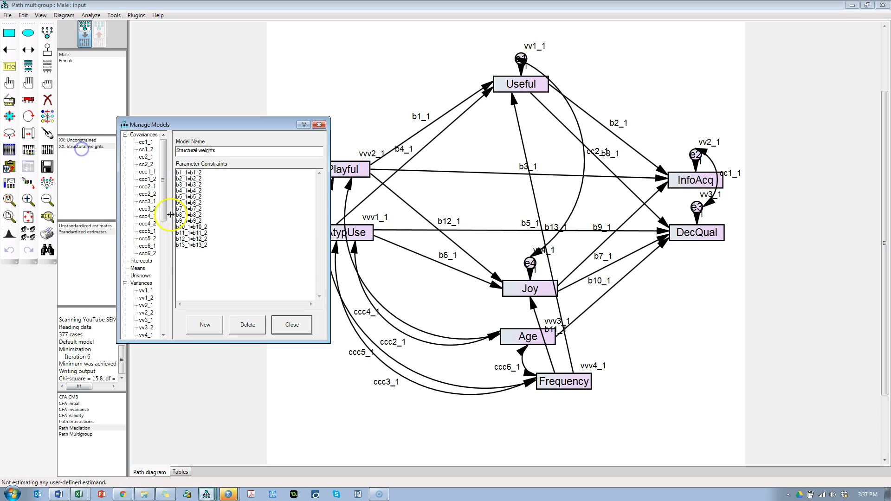
pyautogui.click(179, 172)
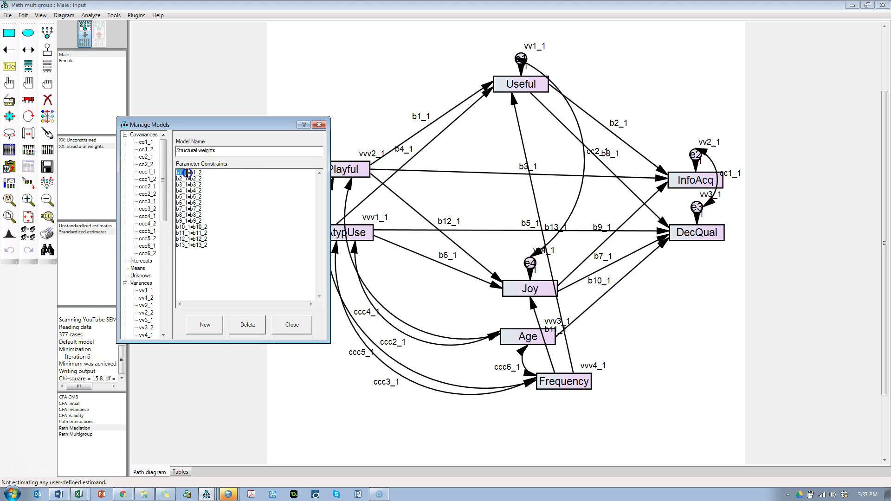
pyautogui.moveTo(190, 172); pyautogui.dragTo(201, 173)
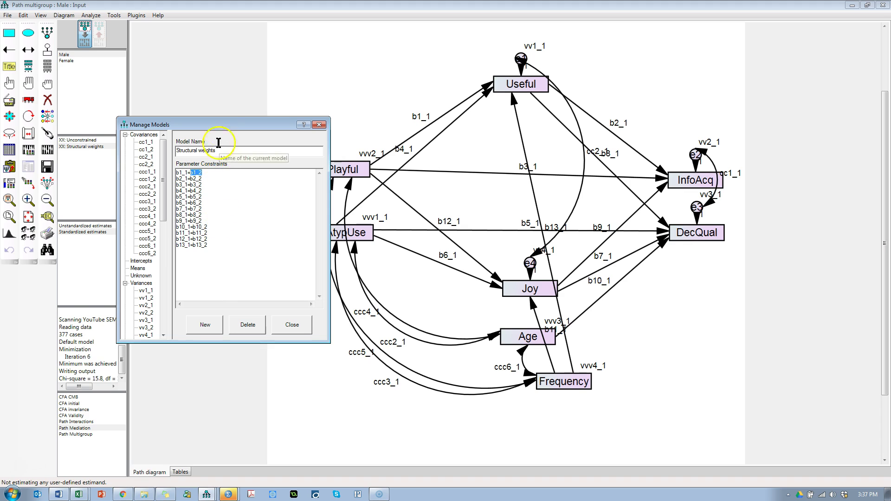
pyautogui.moveTo(225, 125); pyautogui.dragTo(237, 175)
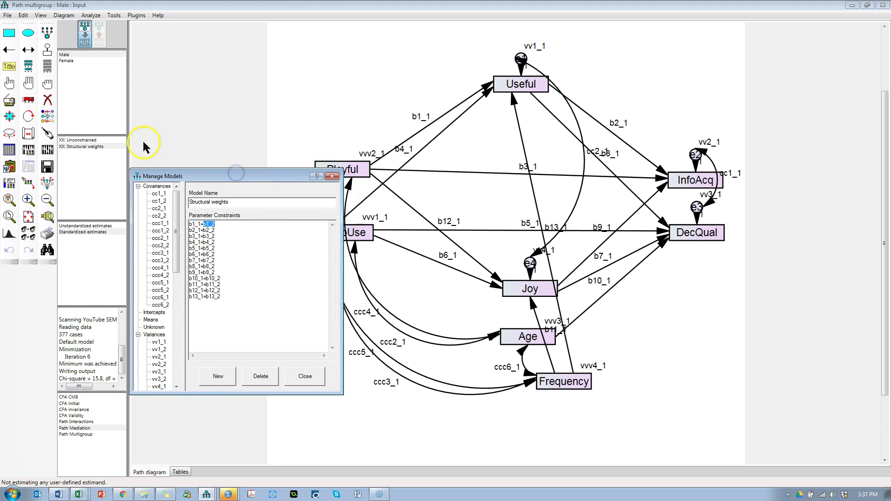
# Switch to the Female group's diagram and calculate estimates for both models.
pyautogui.click(72, 54)
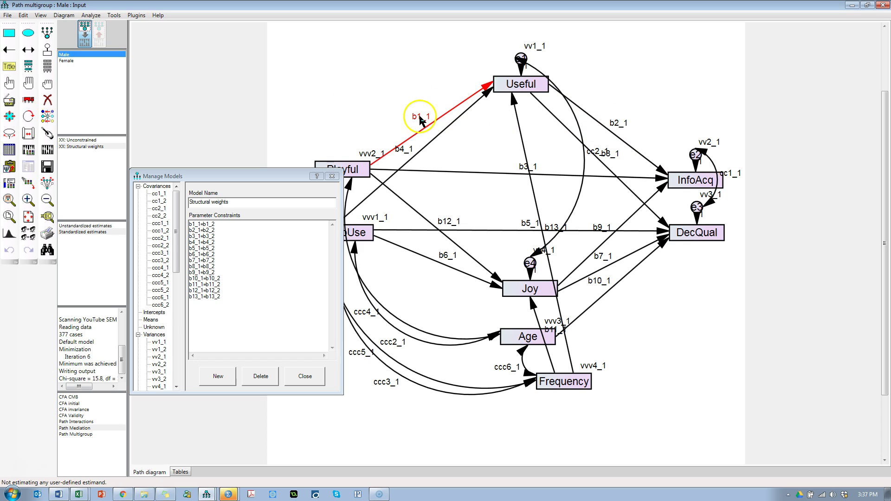
pyautogui.click(88, 61)
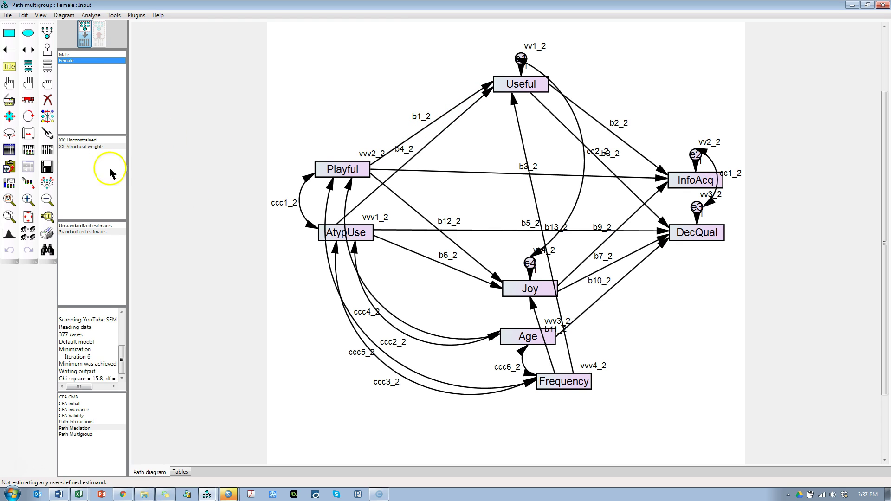
pyautogui.click(48, 153)
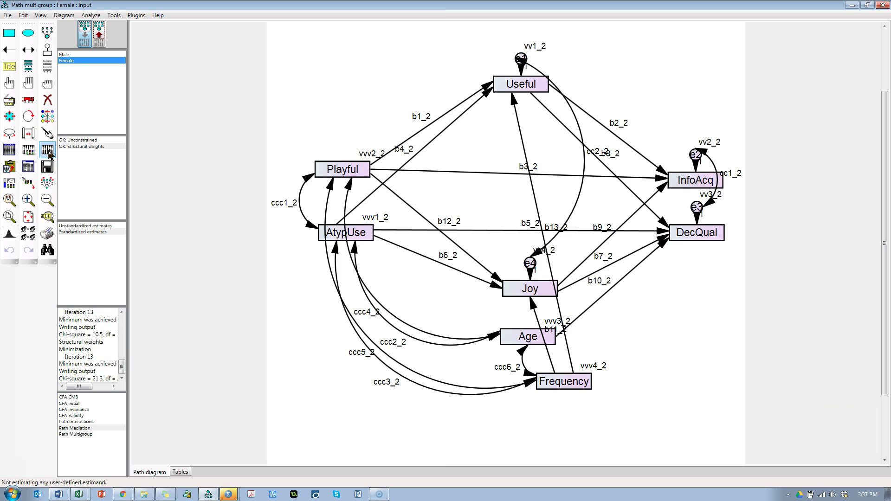
# Show the maximized text output's Model Comparison: Structural weights CMIN 10.859, df 13, p .623.
pyautogui.click(29, 166)
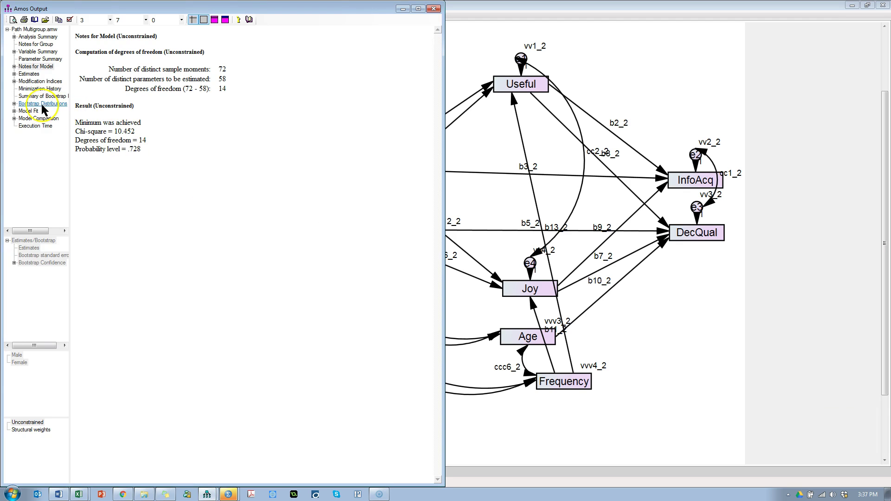
pyautogui.moveTo(155, 8); pyautogui.dragTo(174, 55)
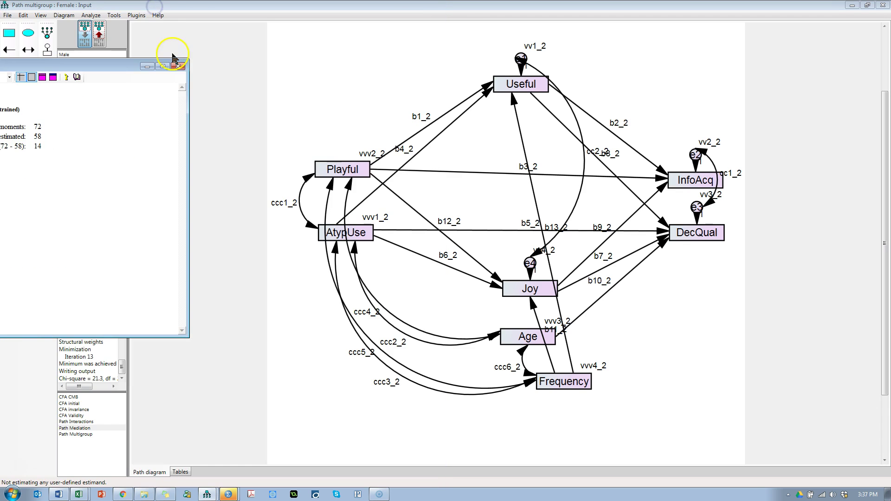
pyautogui.press('super+Up')
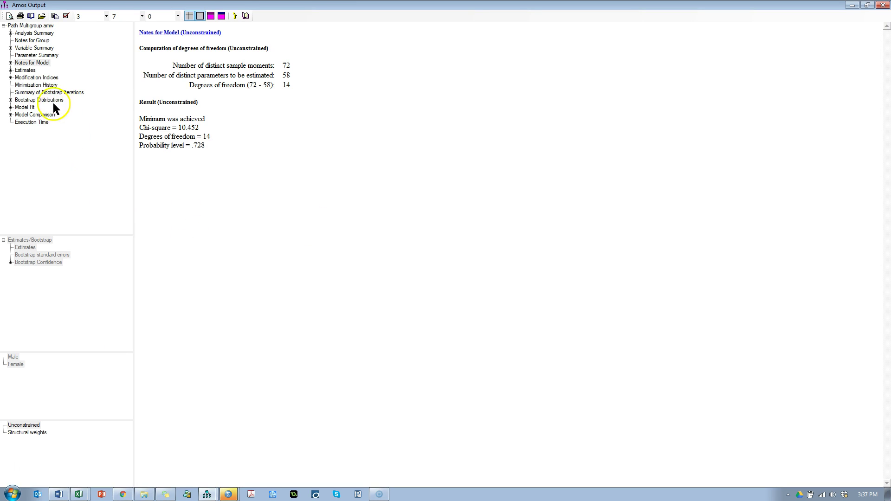
pyautogui.click(10, 70)
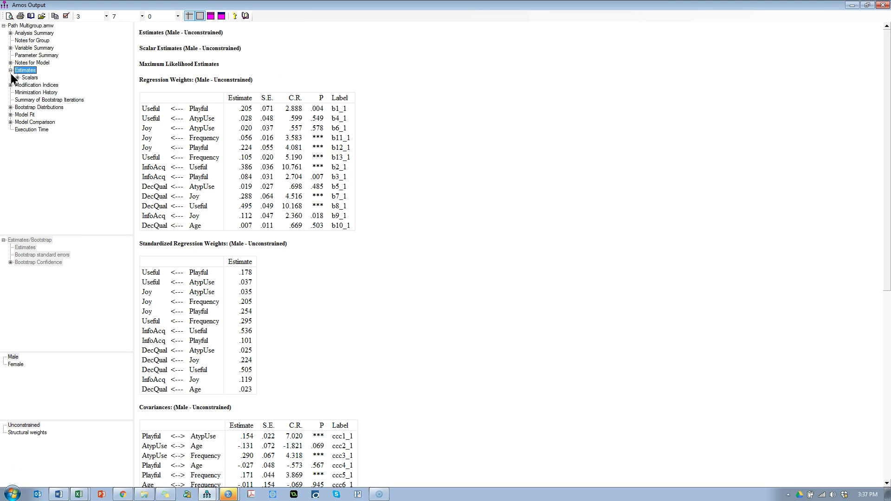
pyautogui.click(32, 122)
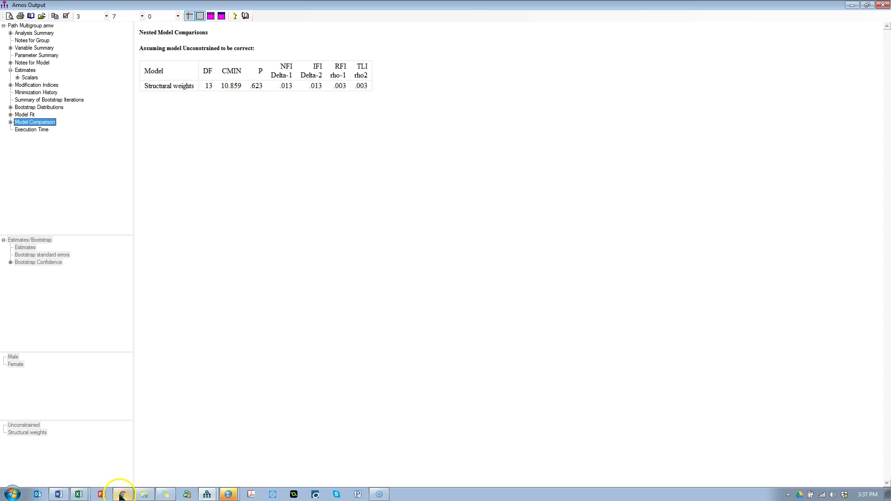
# Place the Stats Tools Package workbook beside Amos output, on the X2 Difference sheet.
pyautogui.moveTo(79, 494)
pyautogui.click(70, 475)
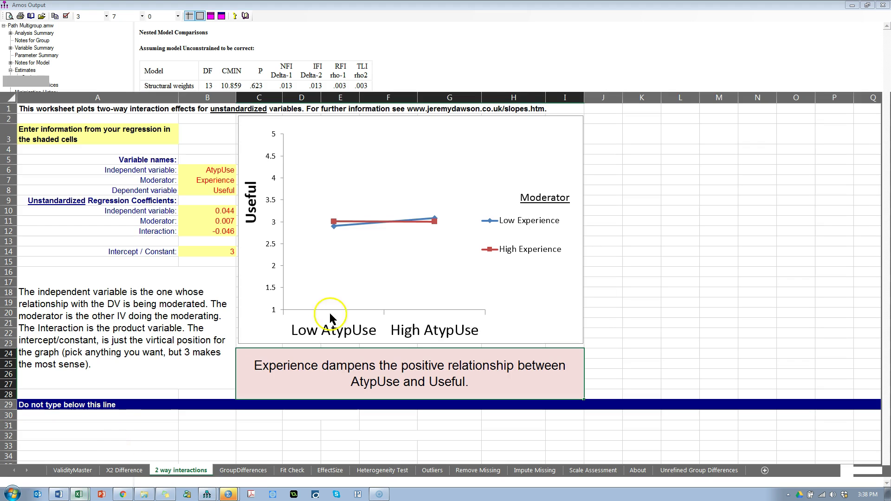
pyautogui.doubleClick(527, 10)
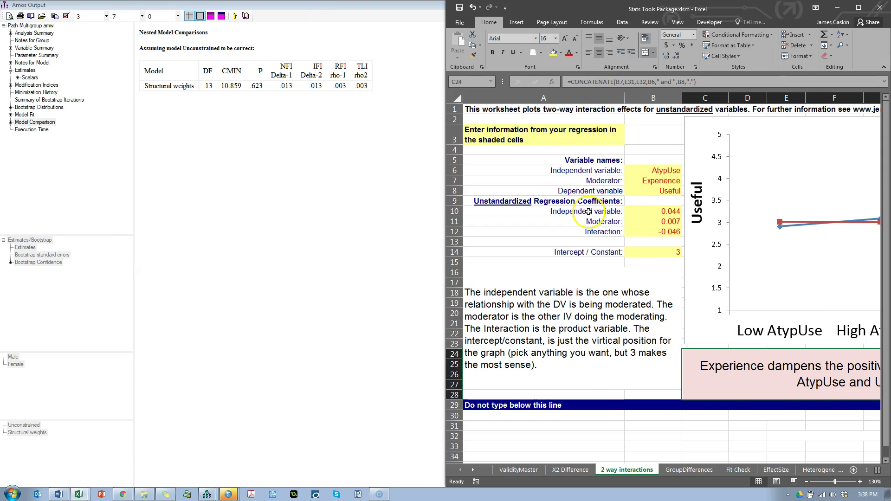
pyautogui.click(569, 470)
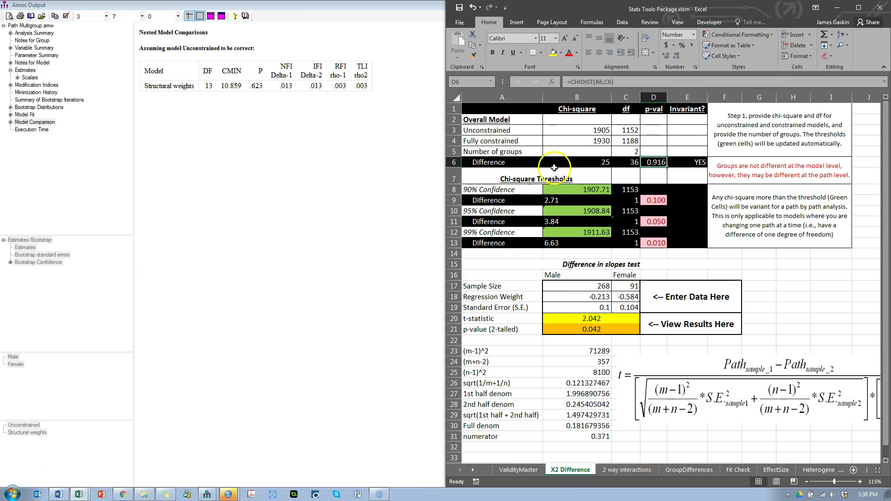
# Enter chi-square 10.859 in B6 and df 13 in C6, matching Amos's p .623.
pyautogui.click(593, 159)
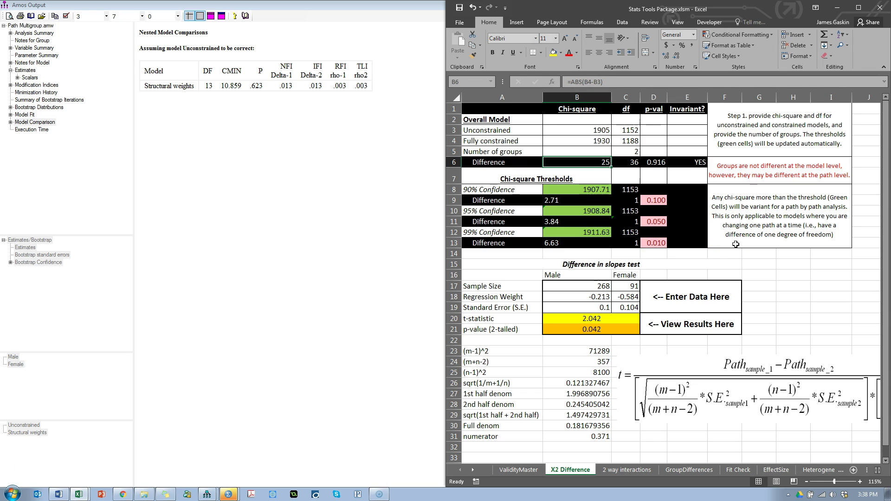
pyautogui.write('10.859')
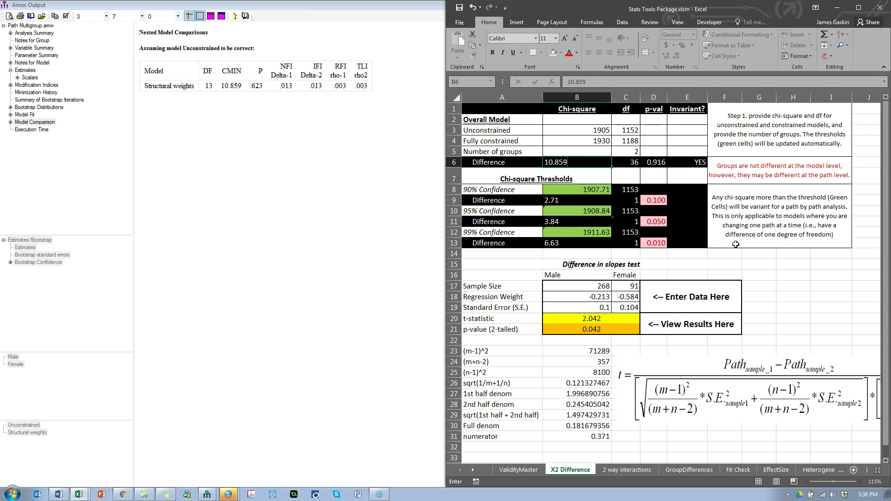
pyautogui.press('Tab')
pyautogui.write('13')
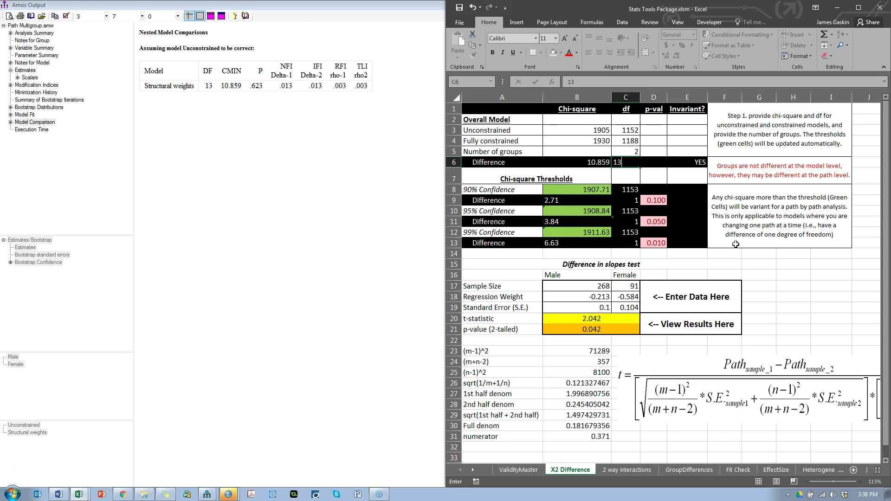
pyautogui.press('Tab')
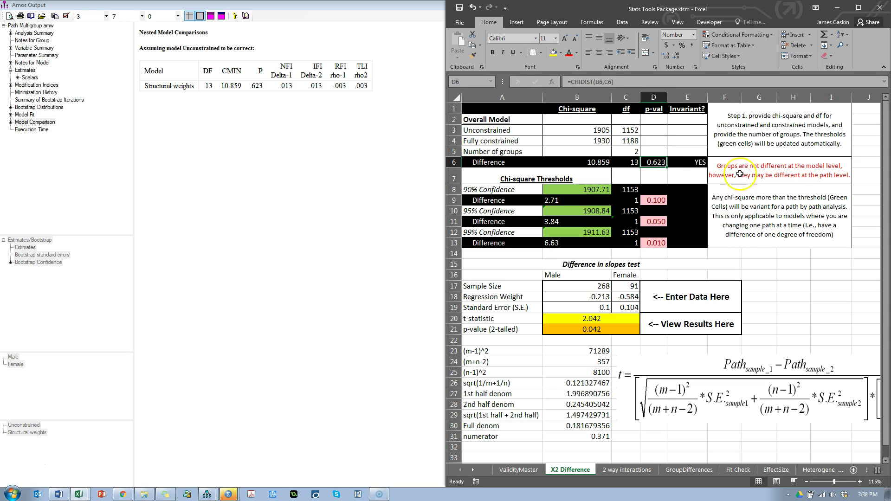
pyautogui.doubleClick(257, 85)
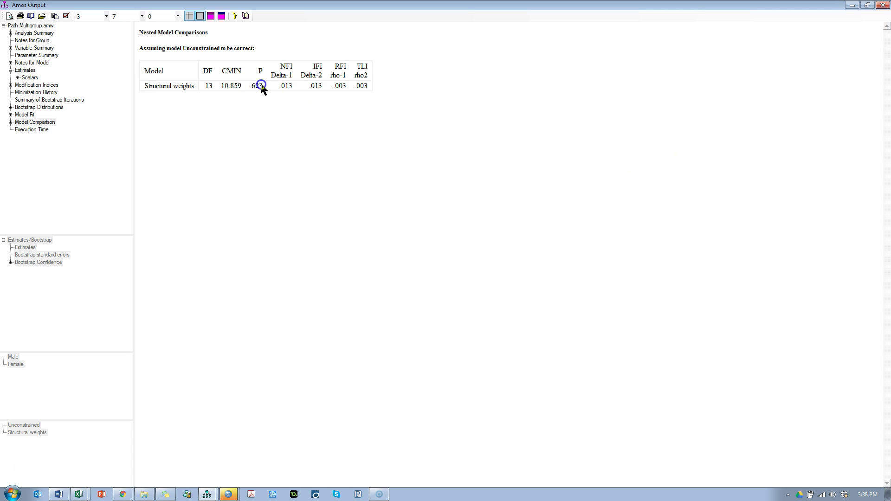
pyautogui.hotkey('alt', 'Tab')
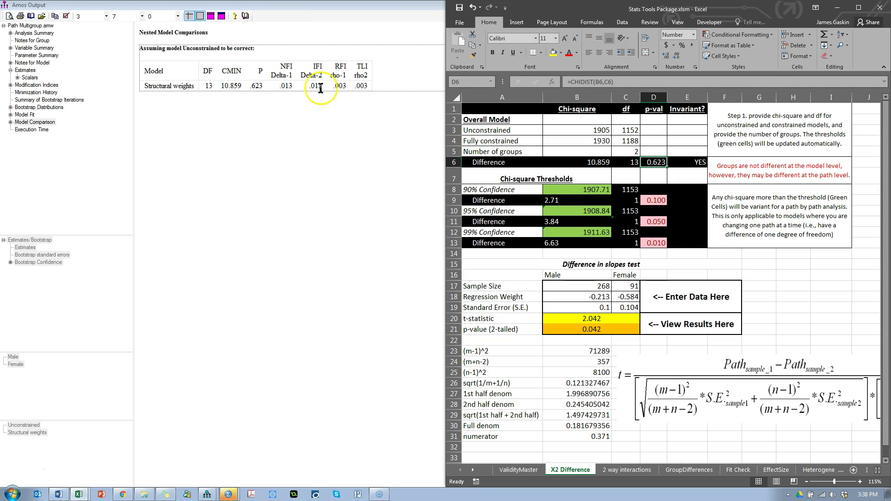
pyautogui.click(316, 107)
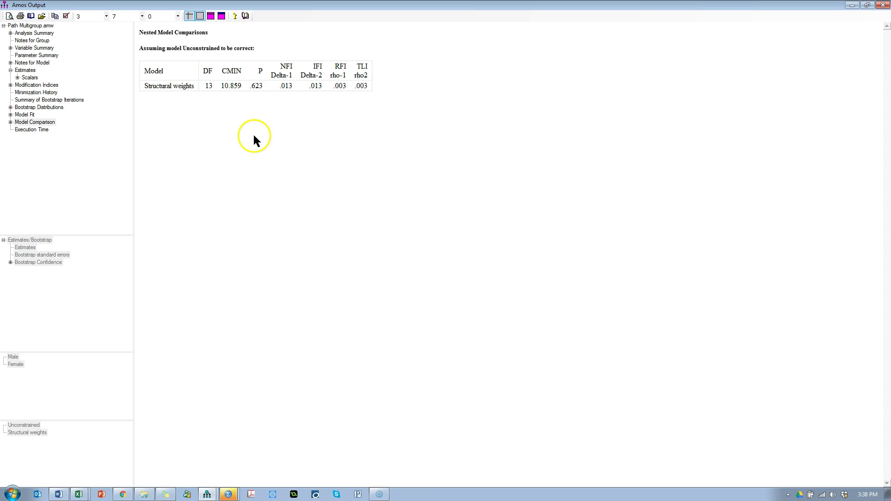
# Highlight H3's Enjoyment on Information Acquisition path in Word, then return to Amos Graphics.
pyautogui.hotkey('alt', 'Tab')
pyautogui.hotkey('alt', 'Tab')
pyautogui.hotkey('alt', 'Tab')
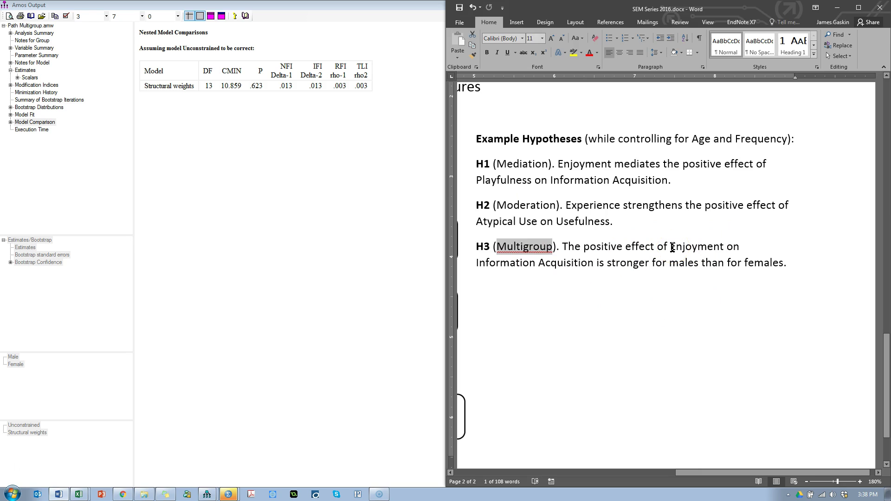
pyautogui.moveTo(672, 247); pyautogui.dragTo(588, 269)
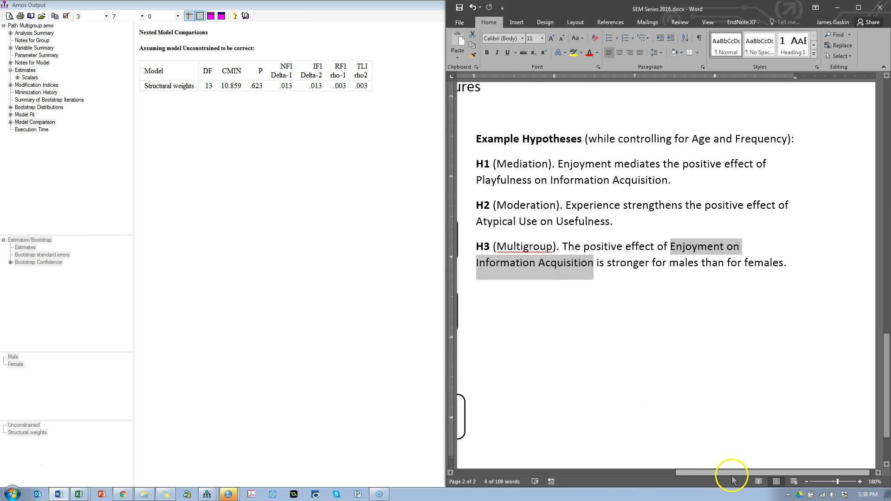
pyautogui.moveTo(730, 473); pyautogui.dragTo(564, 473)
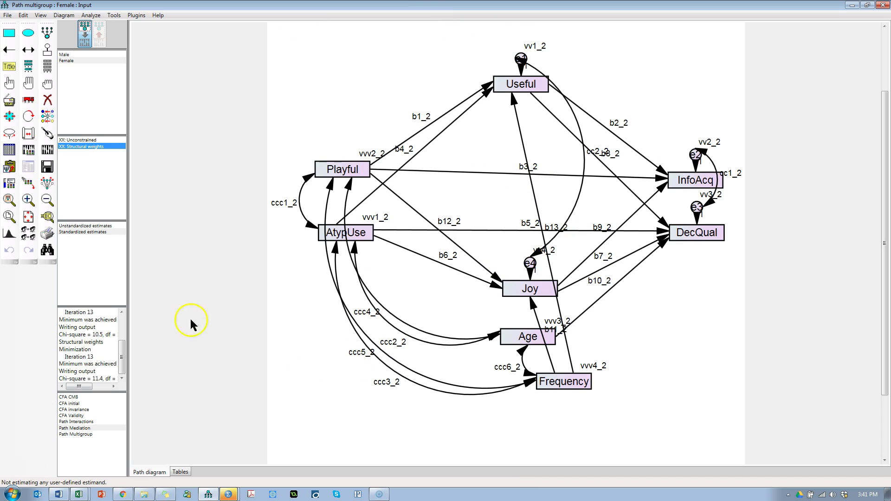
# Edit the Structural weights constraints so only b9_1=b9_2 remains.
pyautogui.doubleClick(85, 146)
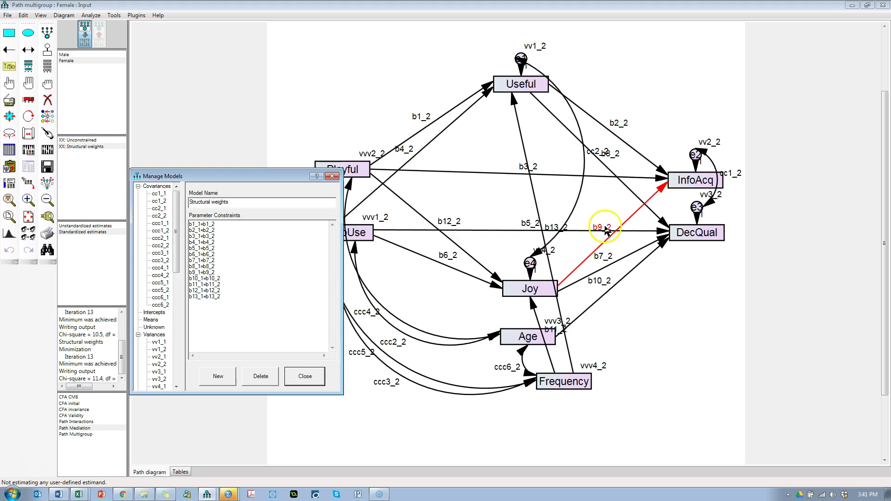
pyautogui.moveTo(216, 272); pyautogui.dragTo(183, 272)
pyautogui.hotkey('ctrl', 'c')
pyautogui.press('Delete')
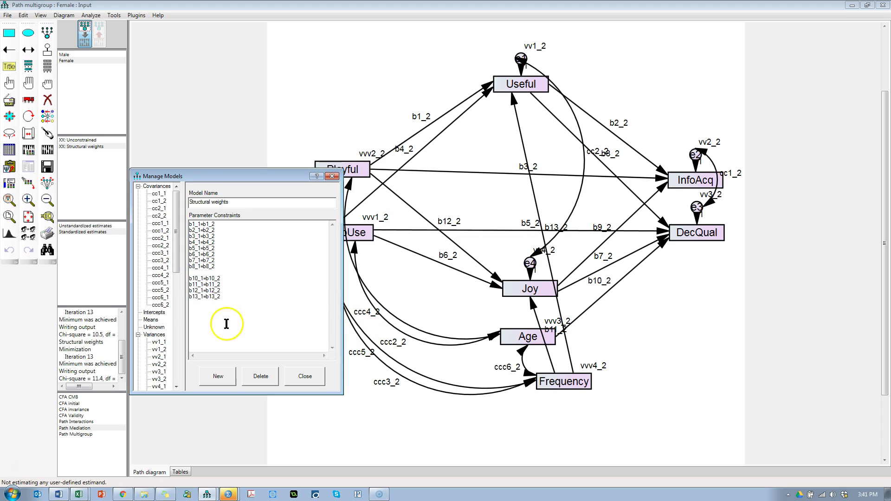
pyautogui.click(215, 312)
pyautogui.hotkey('ctrl', 'v')
pyautogui.click(228, 297)
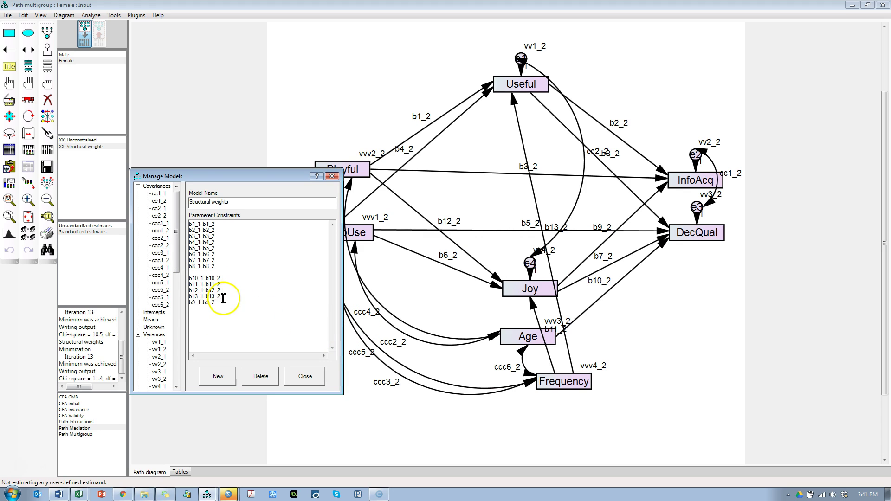
pyautogui.moveTo(227, 297); pyautogui.dragTo(183, 222)
pyautogui.hotkey('ctrl', 'c')
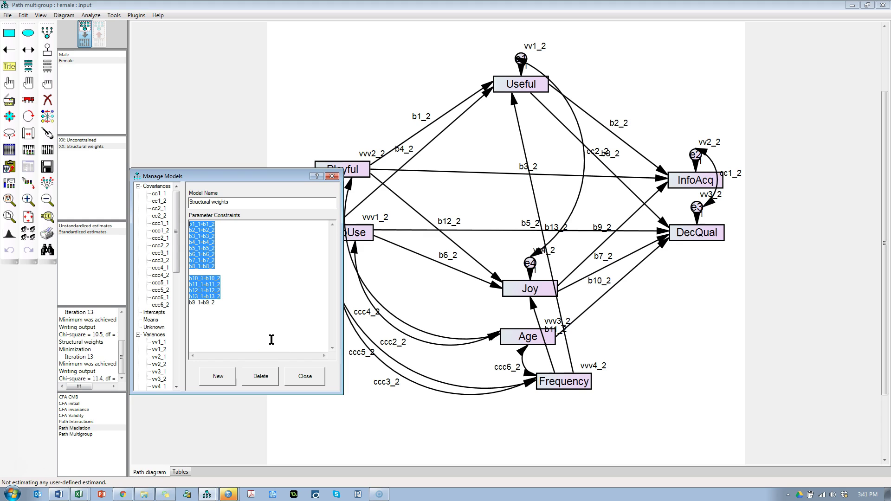
pyautogui.press('Delete')
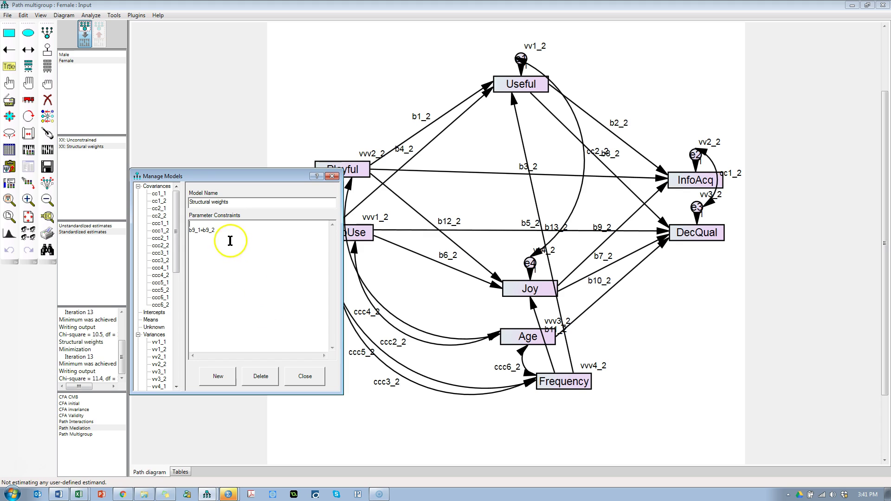
pyautogui.moveTo(222, 232); pyautogui.dragTo(186, 235)
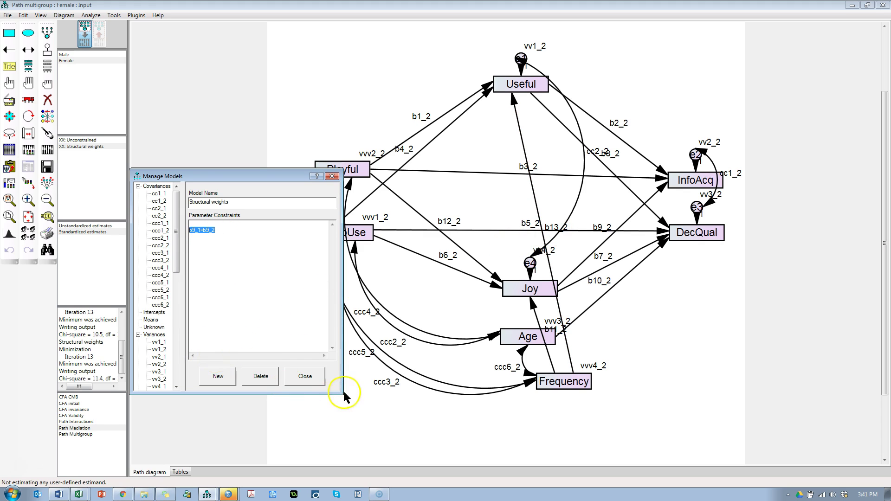
pyautogui.click(315, 376)
# Re-estimate and view the model comparison: CMIN .972, df 1, p .324.
pyautogui.click(48, 152)
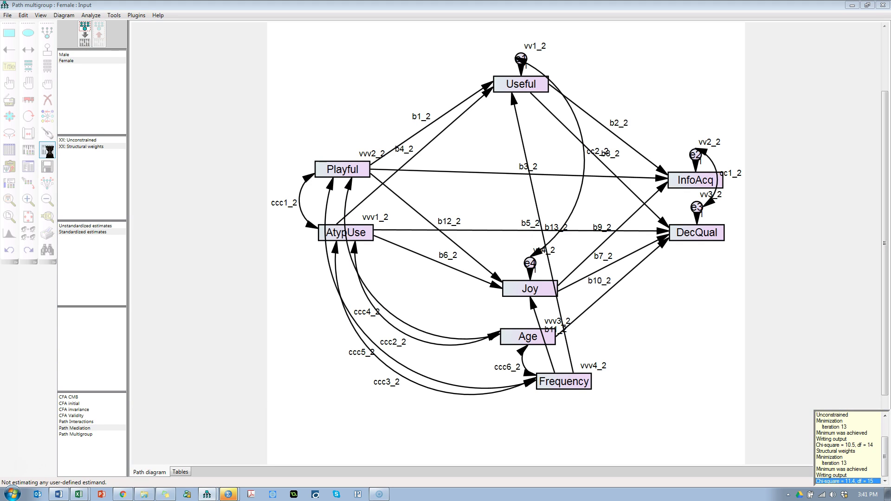
pyautogui.click(28, 165)
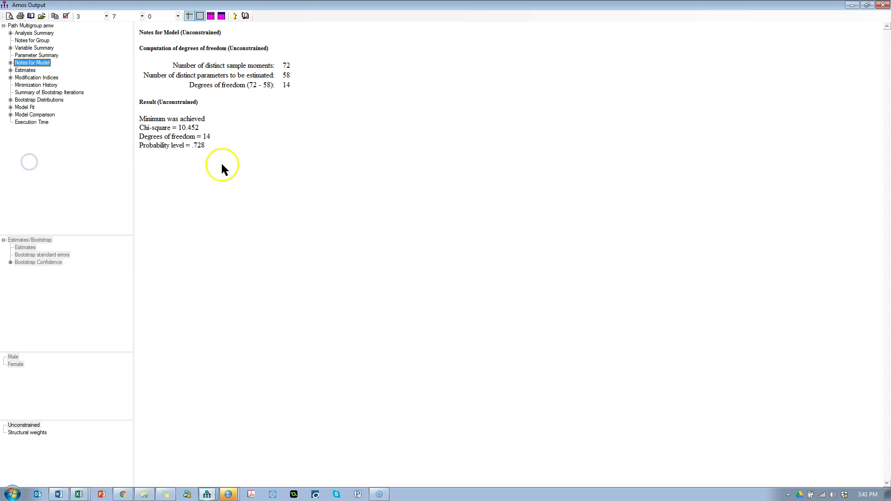
pyautogui.click(35, 114)
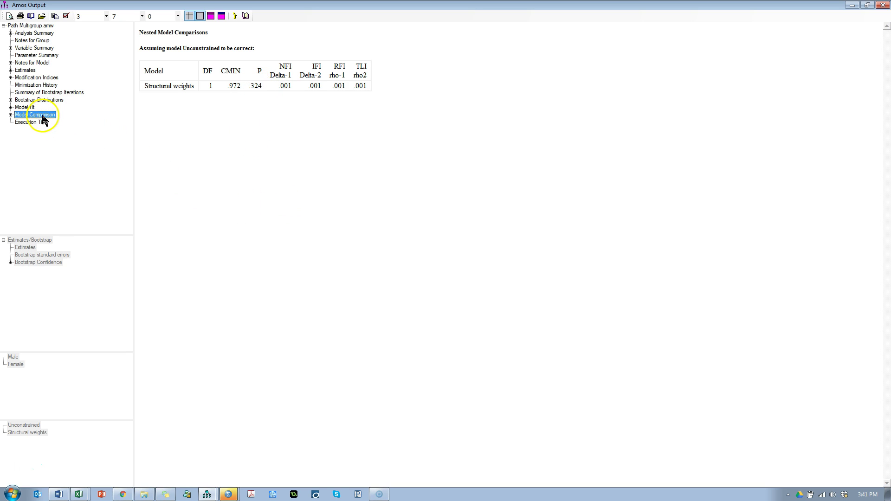
pyautogui.hotkey('alt', 'Tab')
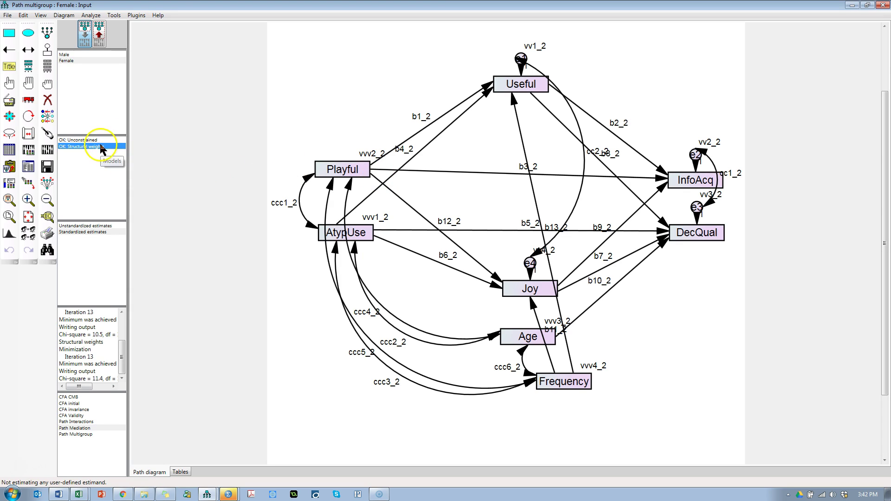
# Edit the Structural weights model so that only b13_1=b13_2 is constrained.
pyautogui.doubleClick(91, 146)
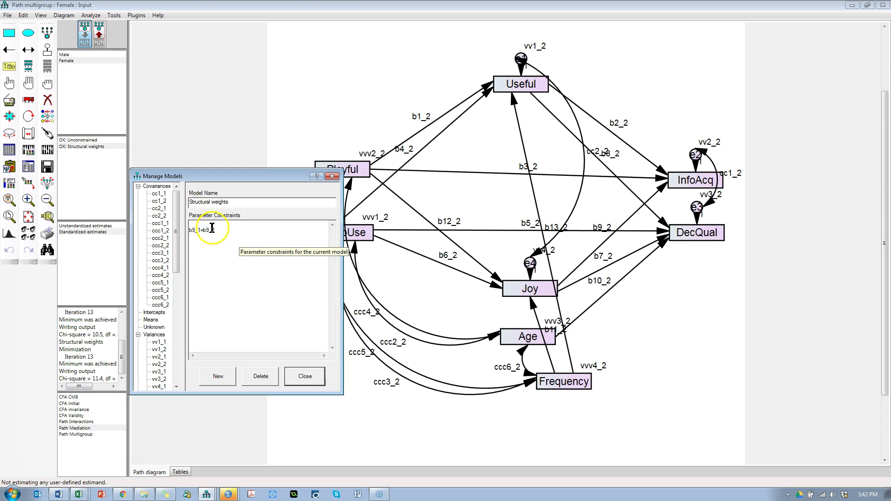
pyautogui.click(191, 229)
pyautogui.hotkey('ctrl', 'v')
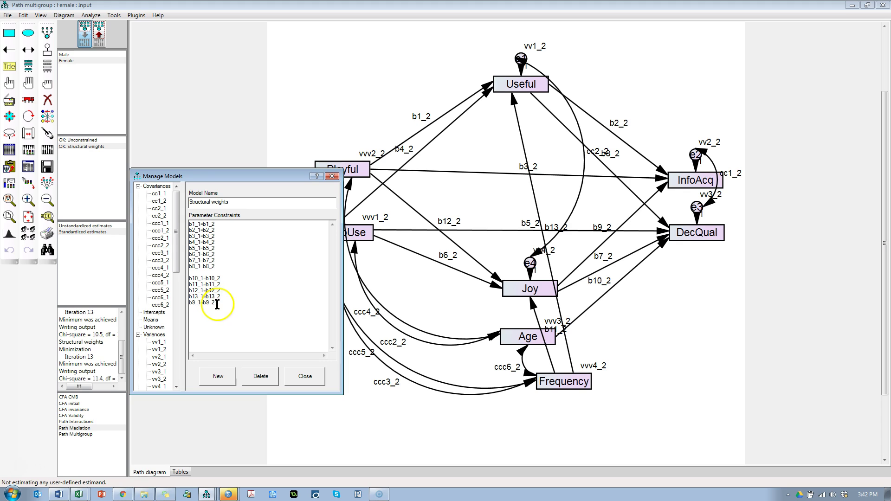
pyautogui.moveTo(216, 301); pyautogui.dragTo(188, 302)
pyautogui.hotkey('ctrl', 'c')
pyautogui.press('Delete')
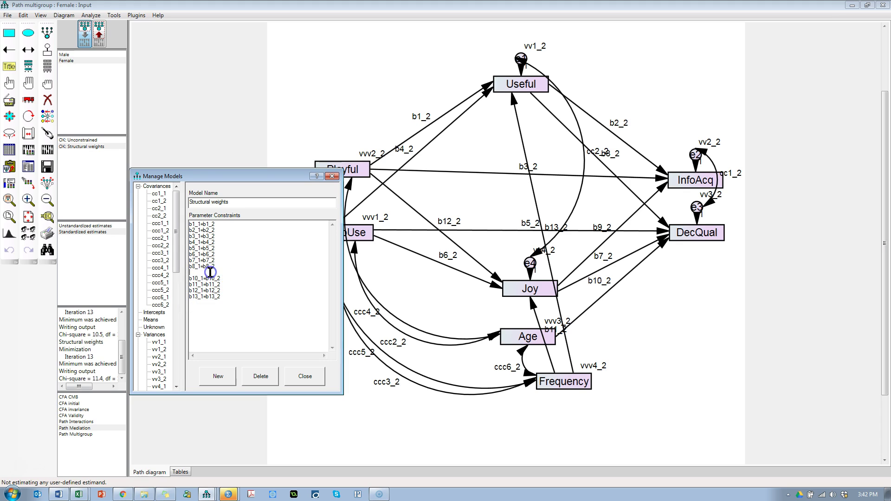
pyautogui.click(210, 272)
pyautogui.hotkey('ctrl', 'v')
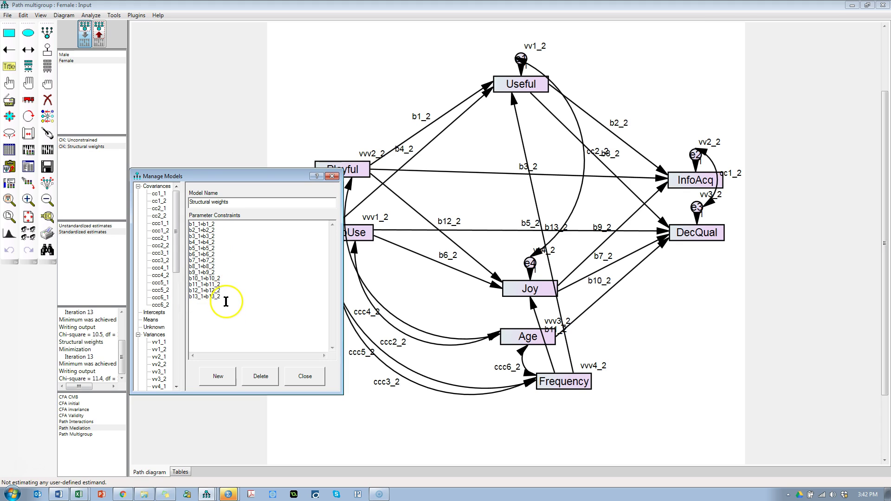
pyautogui.moveTo(224, 297); pyautogui.dragTo(190, 226)
pyautogui.hotkey('ctrl', 'c')
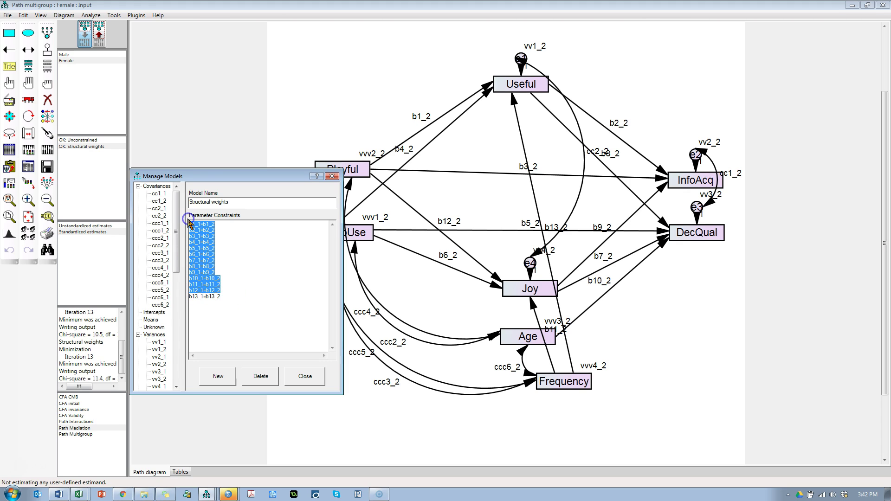
pyautogui.press('Delete')
pyautogui.click(304, 376)
# Estimate the model and check the nested comparison: CMIN 2.025 on 1 df, p = .155.
pyautogui.click(97, 147)
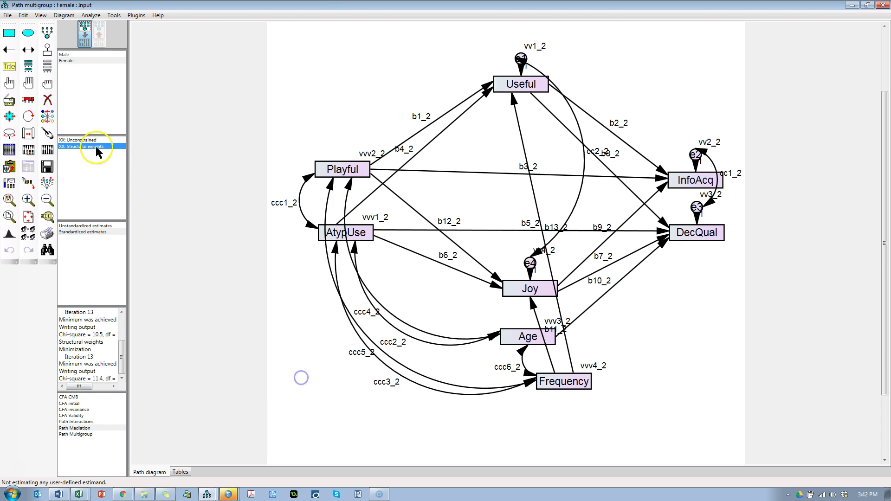
pyautogui.click(28, 167)
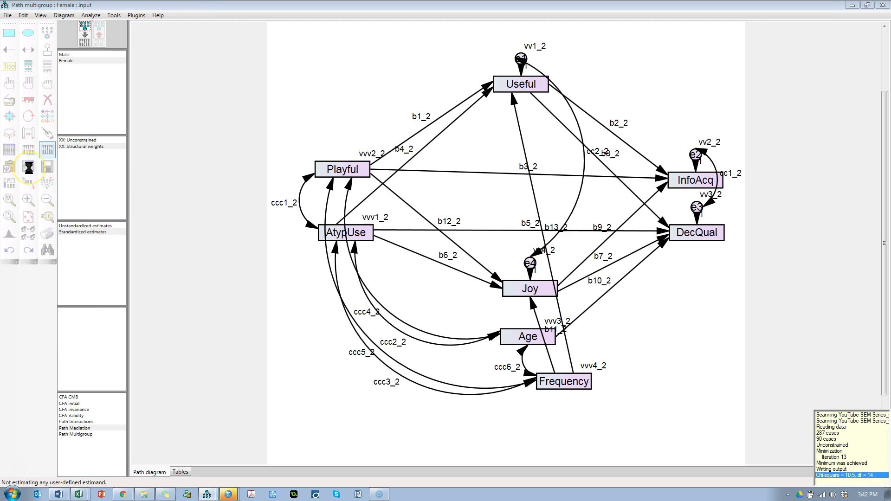
pyautogui.click(28, 167)
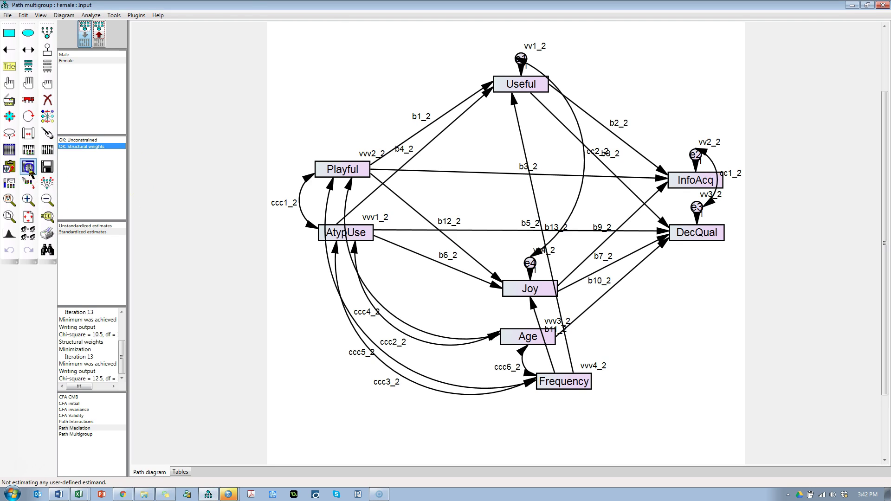
pyautogui.click(37, 115)
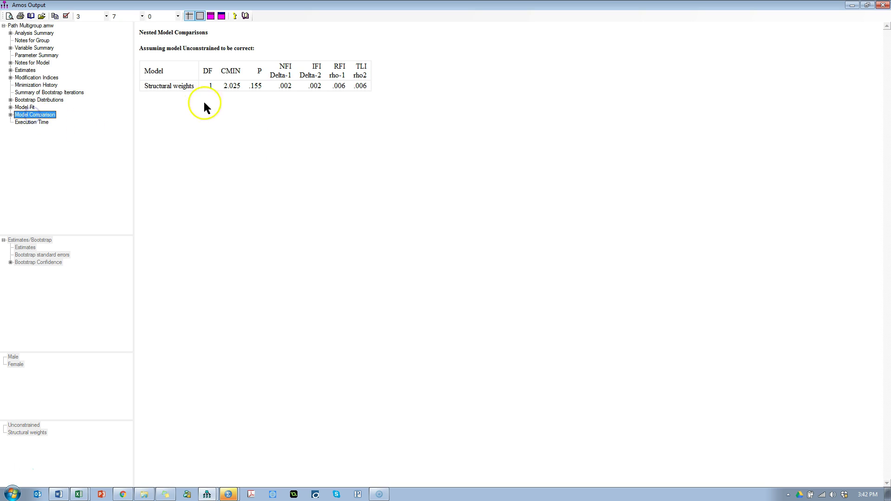
pyautogui.doubleClick(262, 87)
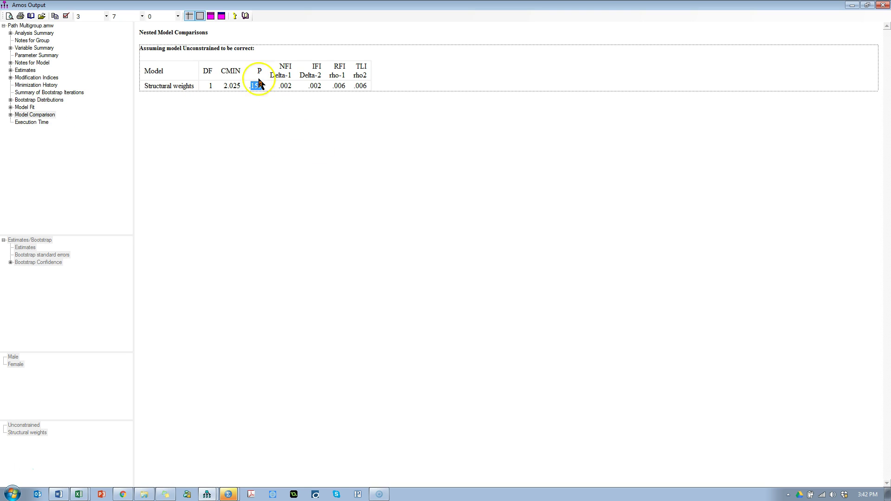
pyautogui.click(882, 5)
# Paste constraints b1_1=b1_2 through b12_1=b12_2 back above b13 in Structural weights.
pyautogui.doubleClick(103, 155)
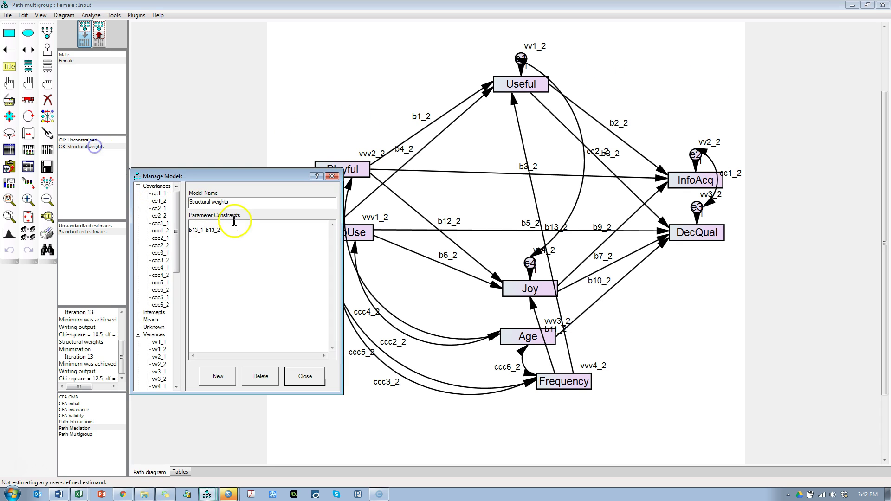
pyautogui.hotkey('ctrl', 'v')
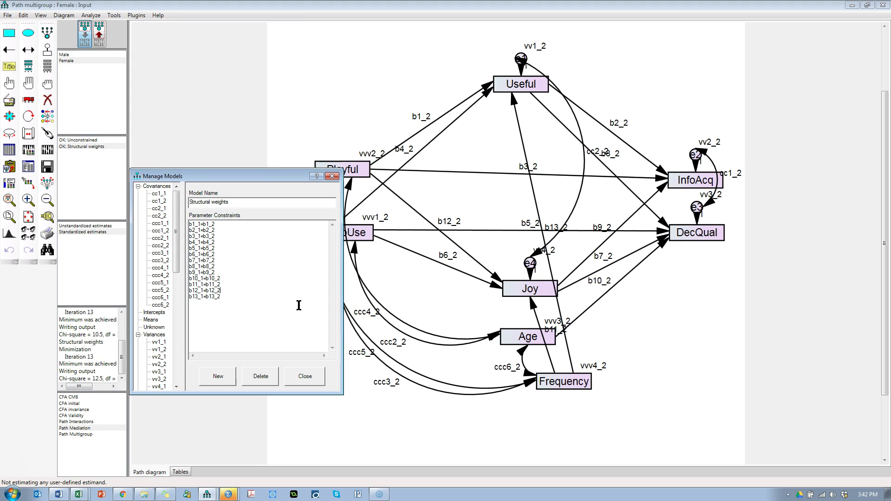
pyautogui.click(305, 376)
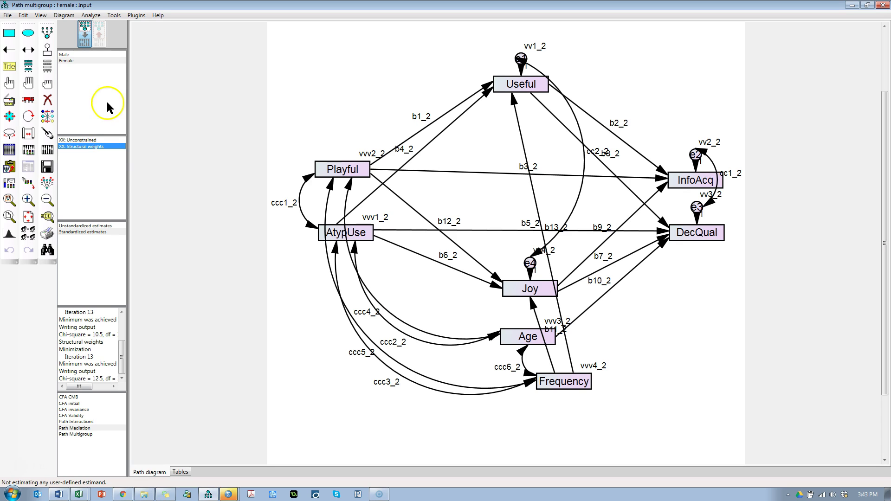
# Re-estimate and compare standardized Female and Male paths: Joy→InfoAcq .11 versus .14.
pyautogui.click(49, 149)
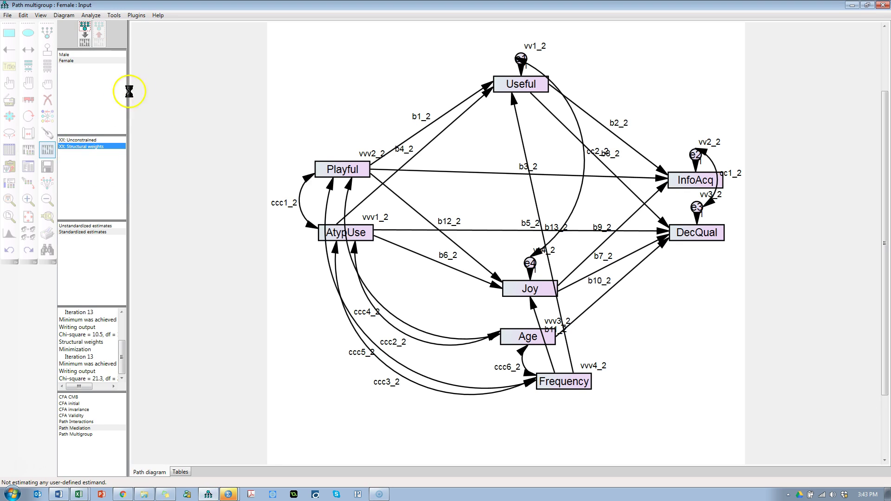
pyautogui.click(99, 35)
pyautogui.click(101, 232)
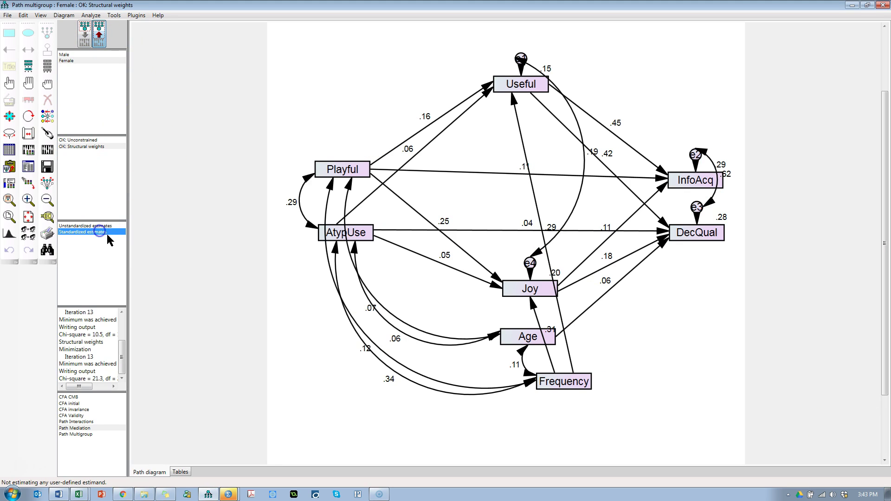
pyautogui.click(64, 60)
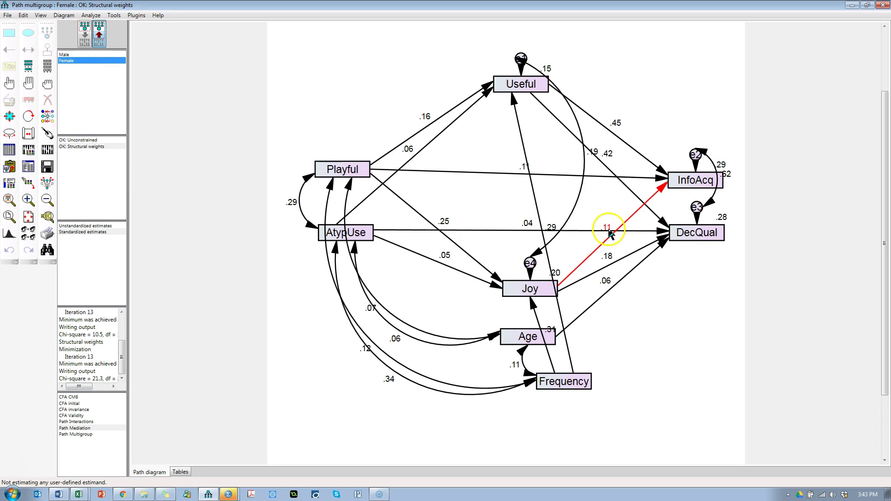
pyautogui.click(65, 54)
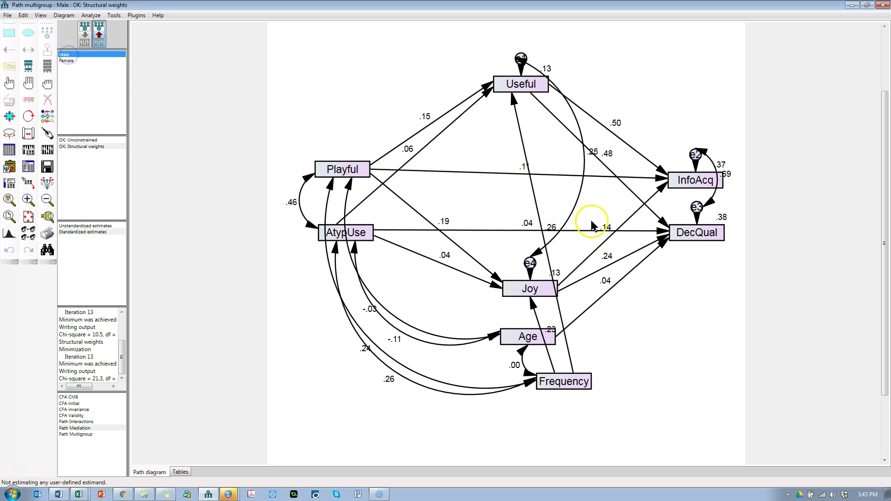